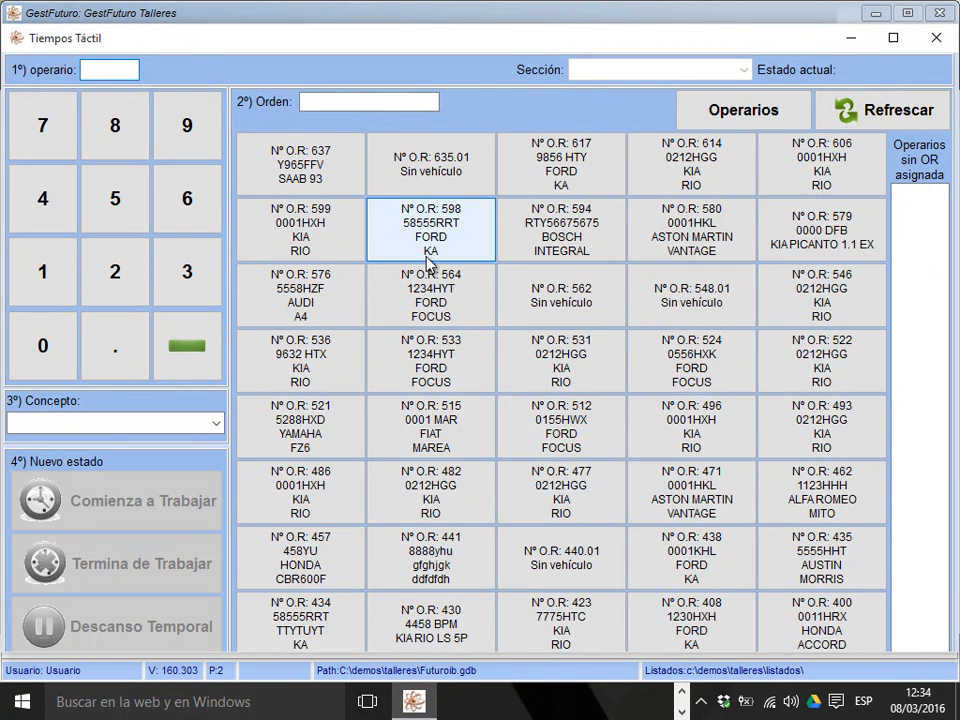
# End operator 2's current work on the KIA RIO repair order and close the operator message.
pyautogui.moveTo(508, 388)
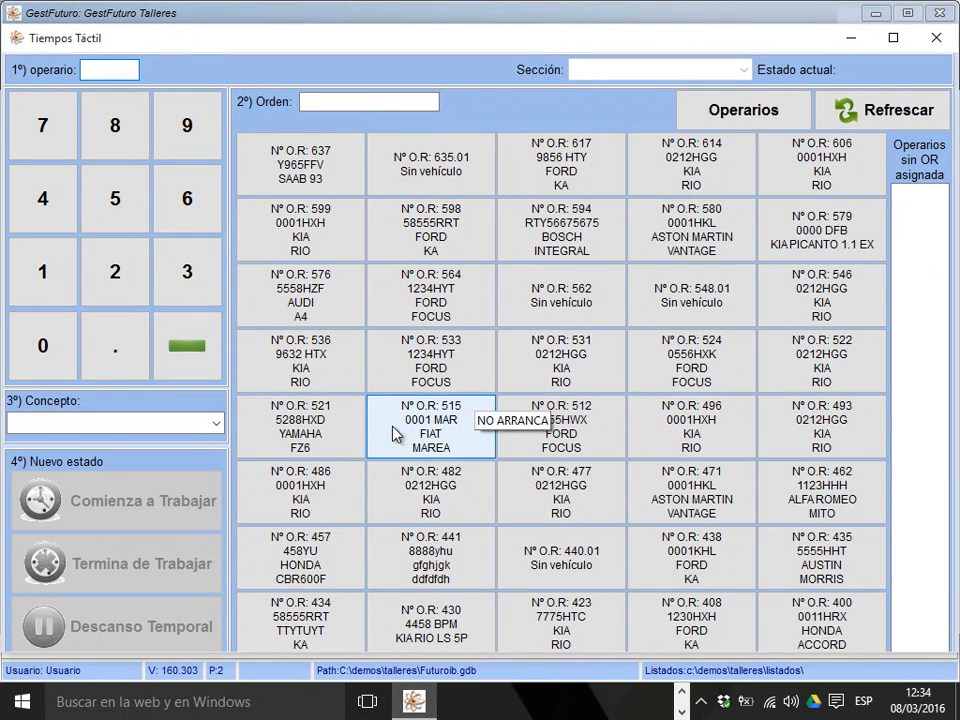
pyautogui.moveTo(310, 456)
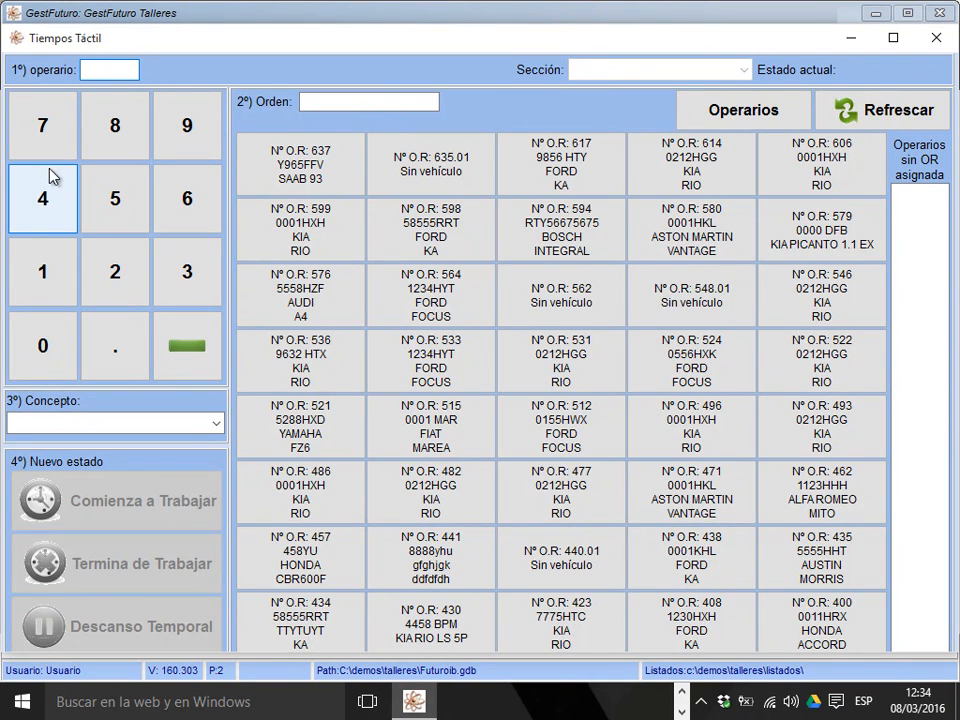
pyautogui.click(114, 285)
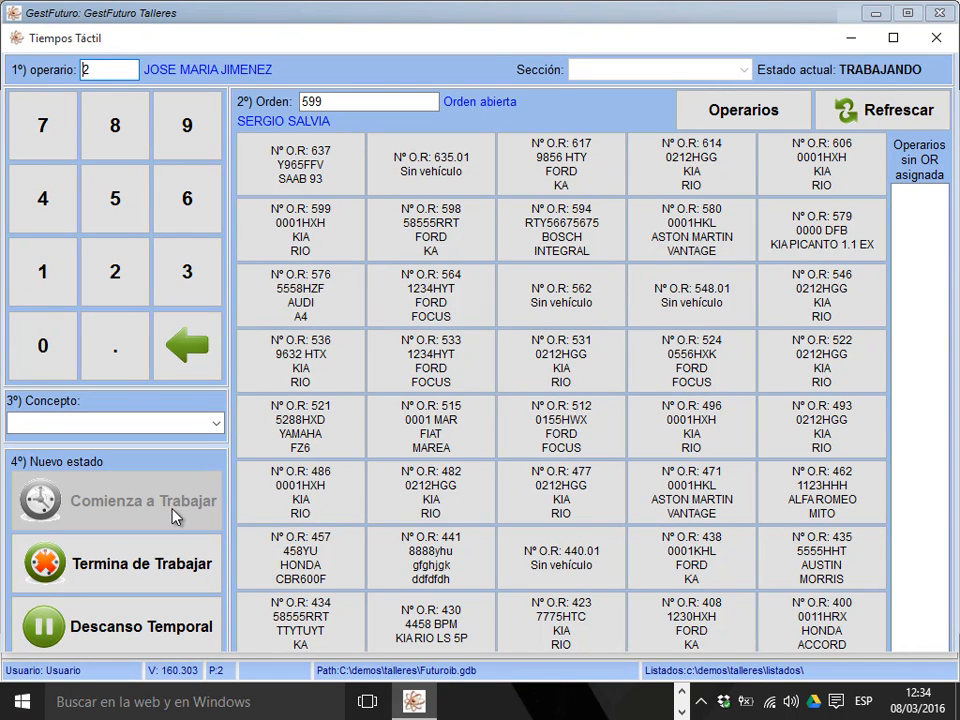
pyautogui.click(177, 568)
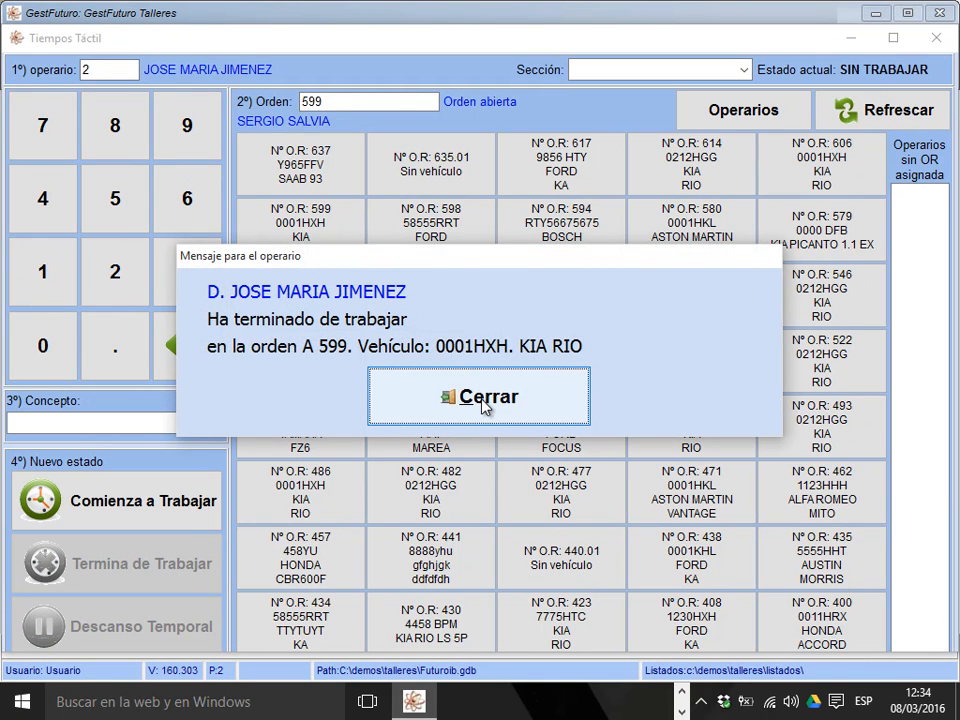
pyautogui.click(483, 400)
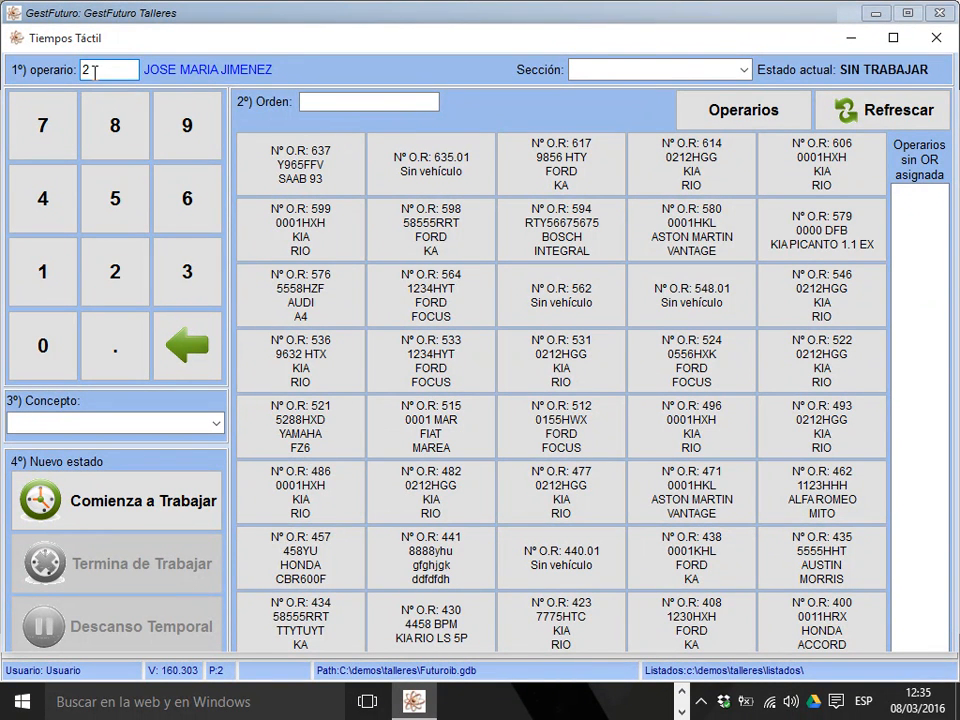
# Re-enter operator 2, assign the BOSCH INTEGRAL repair order and register the start of work.
pyautogui.press('BackSpace')
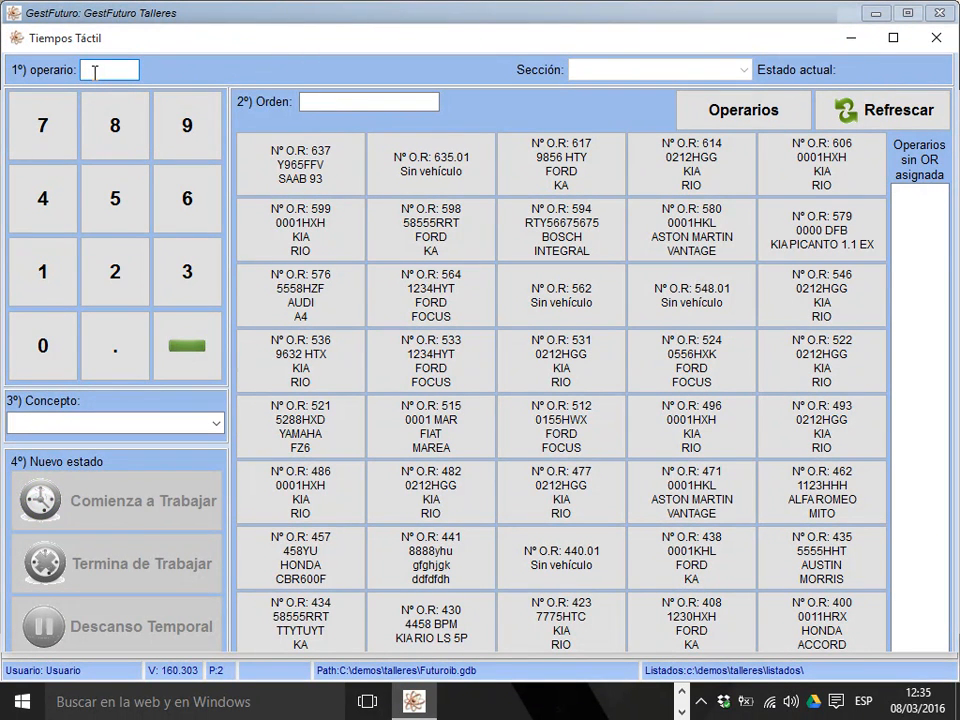
pyautogui.write('2')
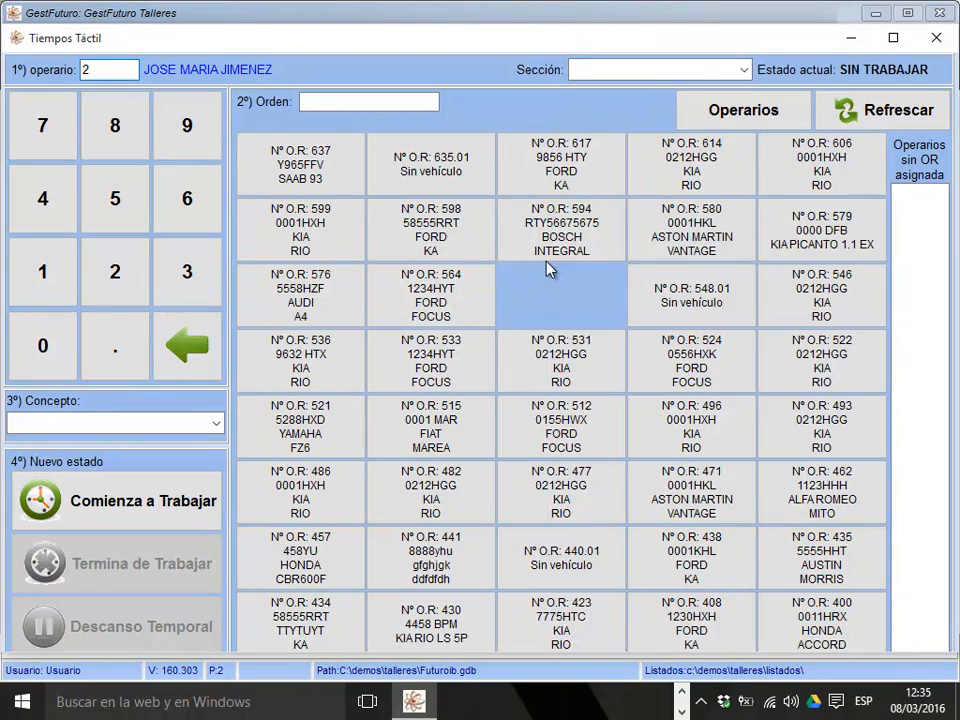
pyautogui.click(567, 247)
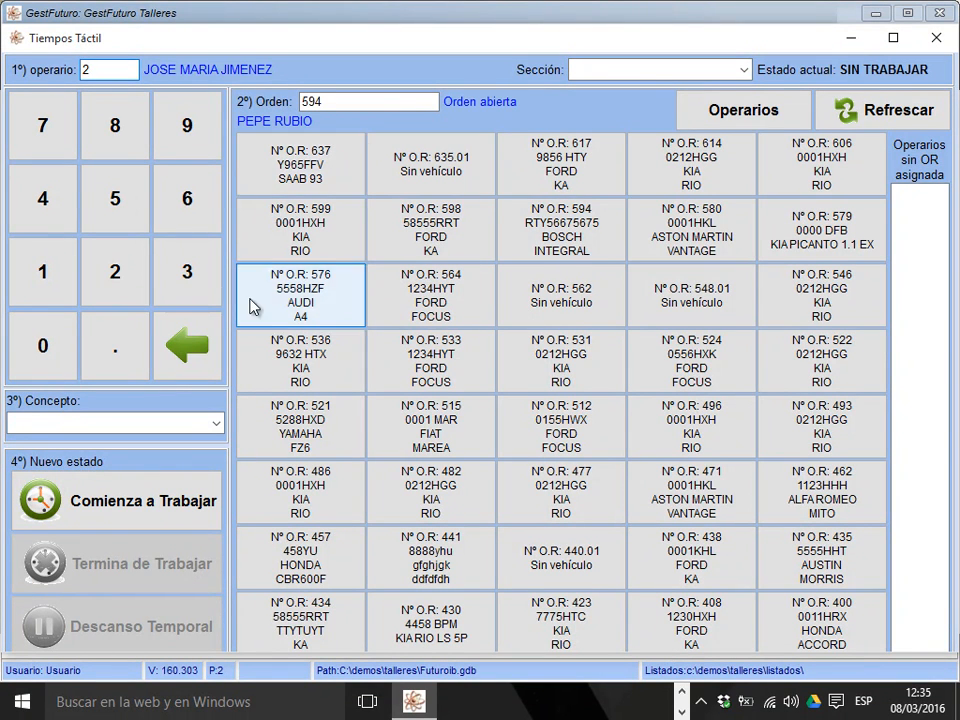
pyautogui.click(129, 521)
pyautogui.click(463, 410)
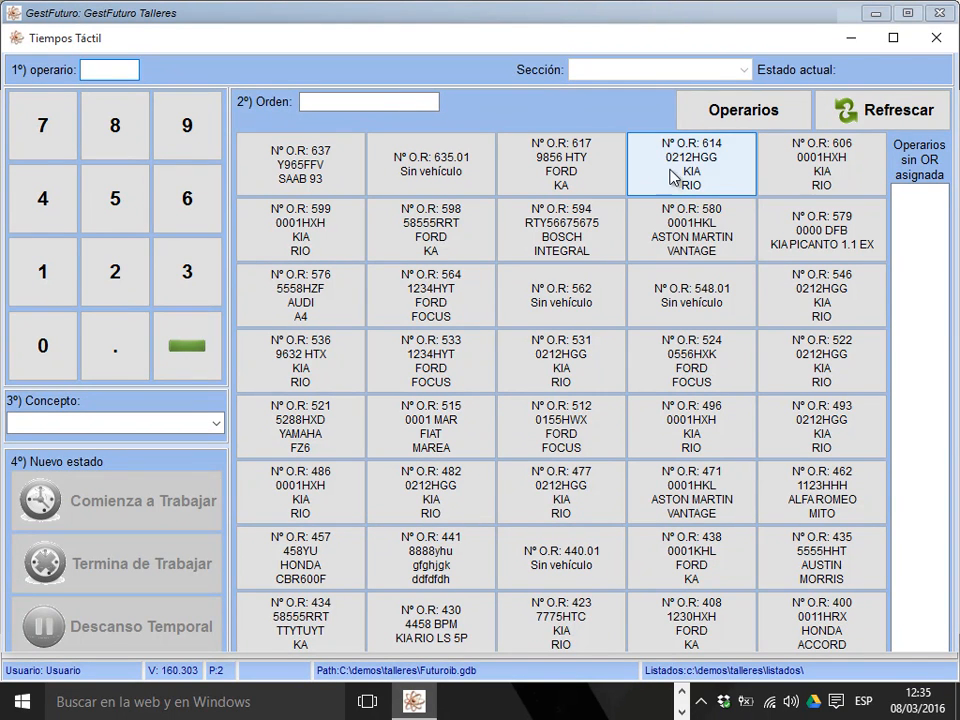
# Check the current status of all operators and the available work concepts, and close the touch time-tracking window.
pyautogui.click(716, 118)
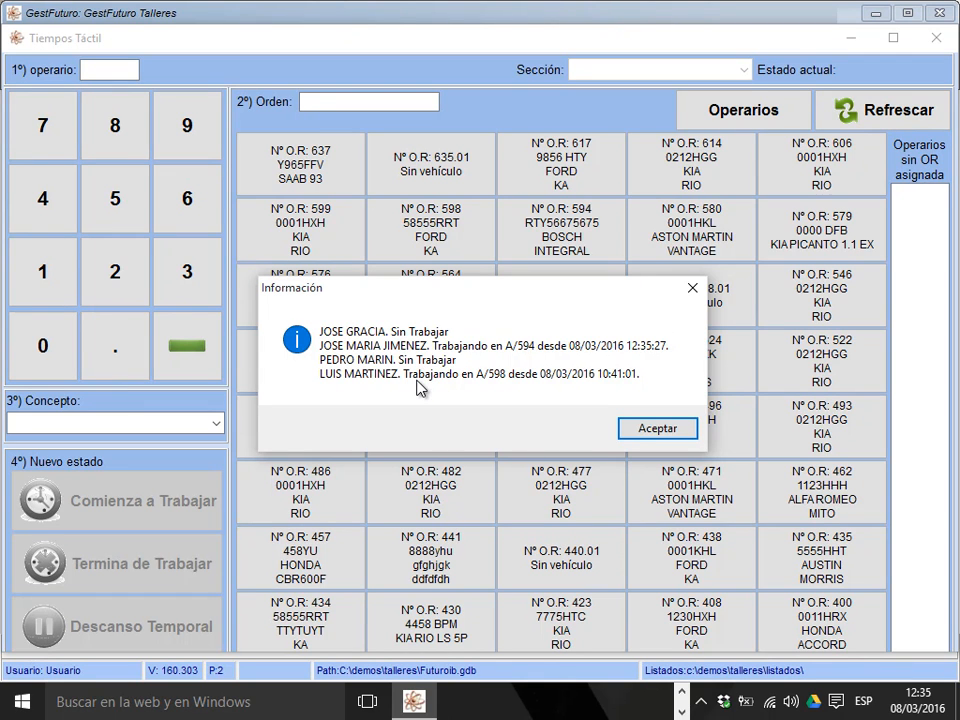
pyautogui.click(630, 428)
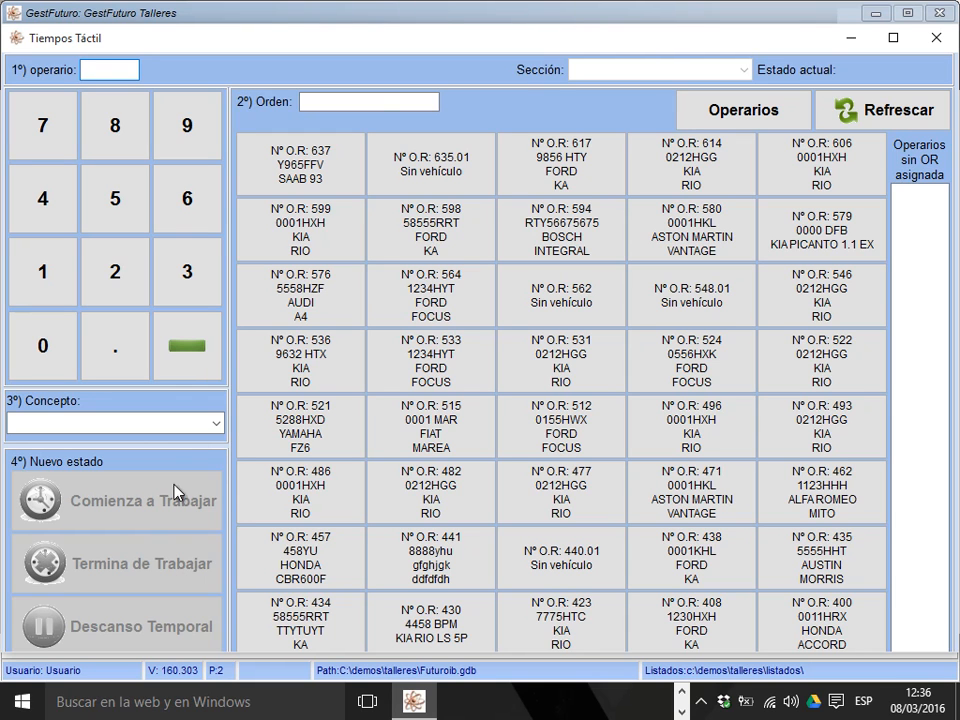
pyautogui.click(216, 424)
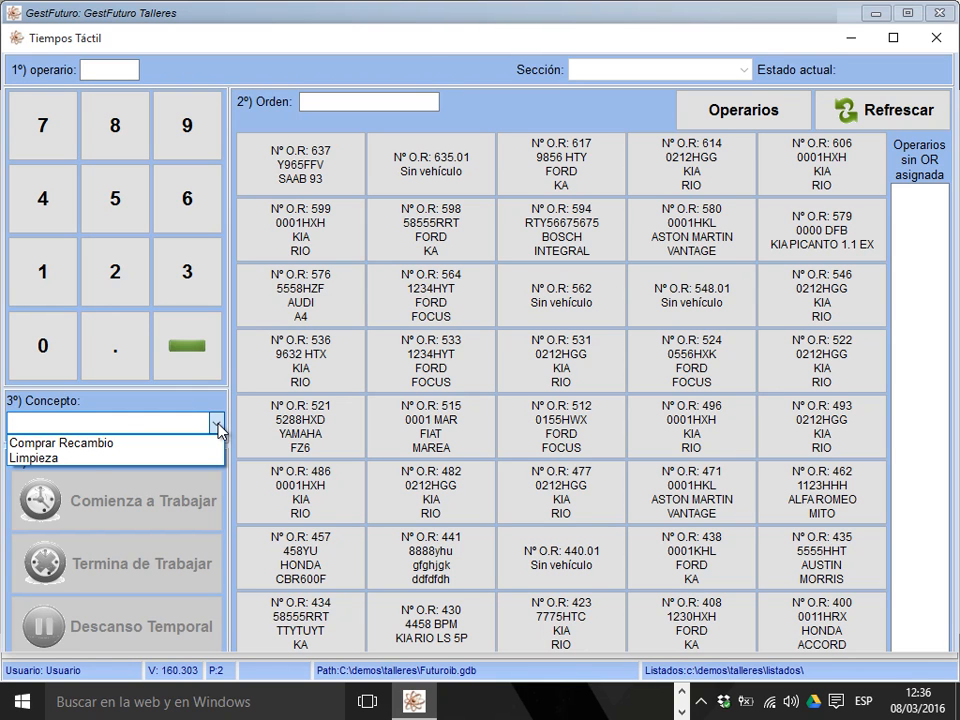
pyautogui.click(217, 424)
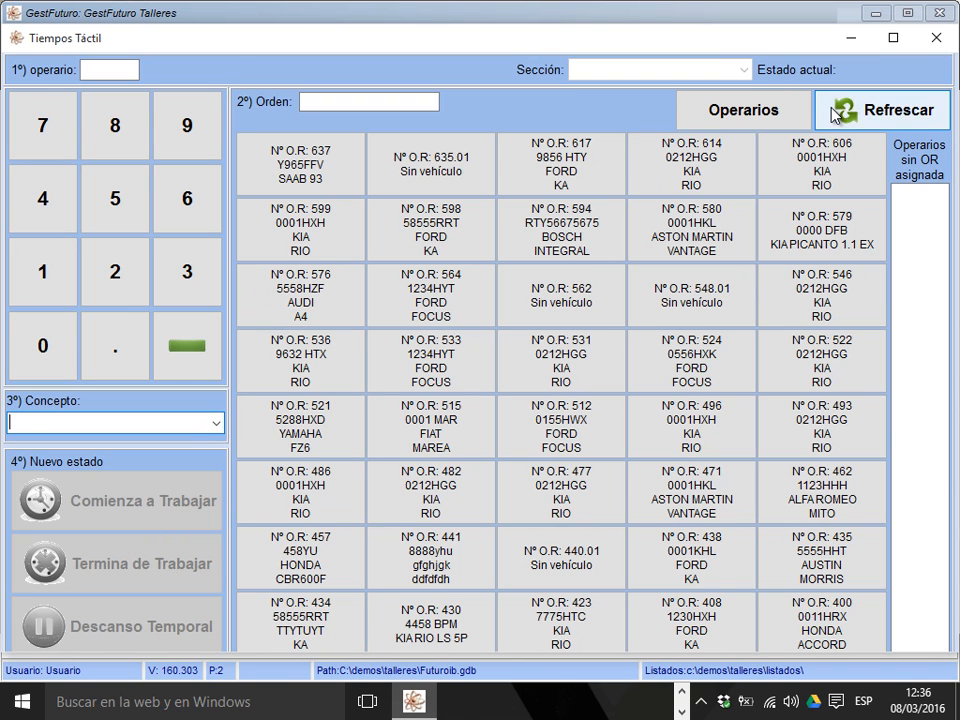
pyautogui.click(937, 38)
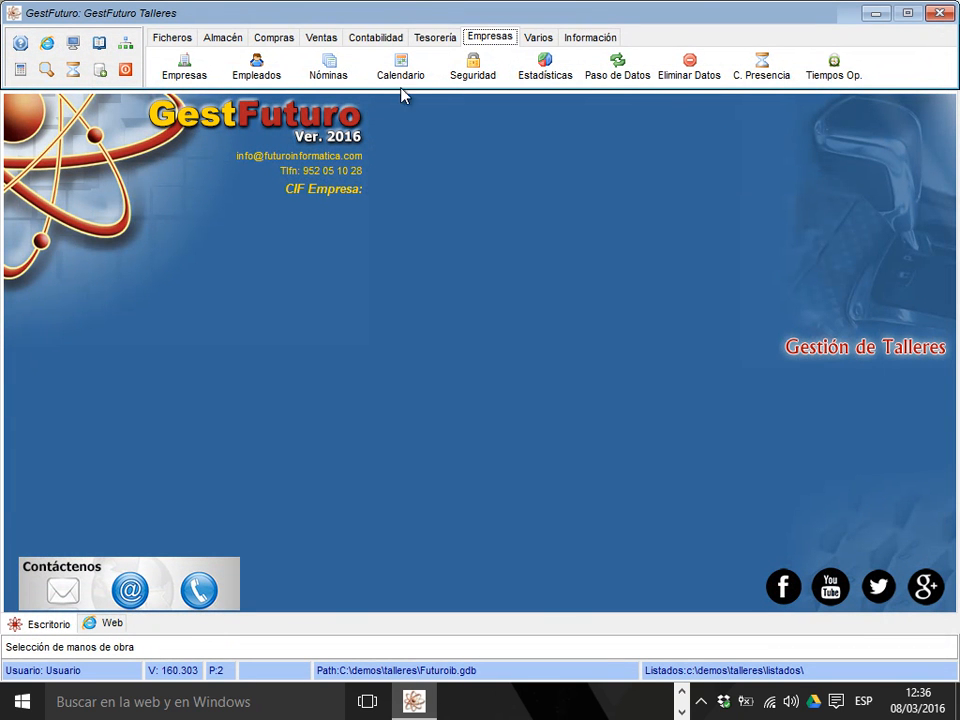
# Open the employee records, entering the access password, and go to the group field of the first employee.
pyautogui.click(278, 79)
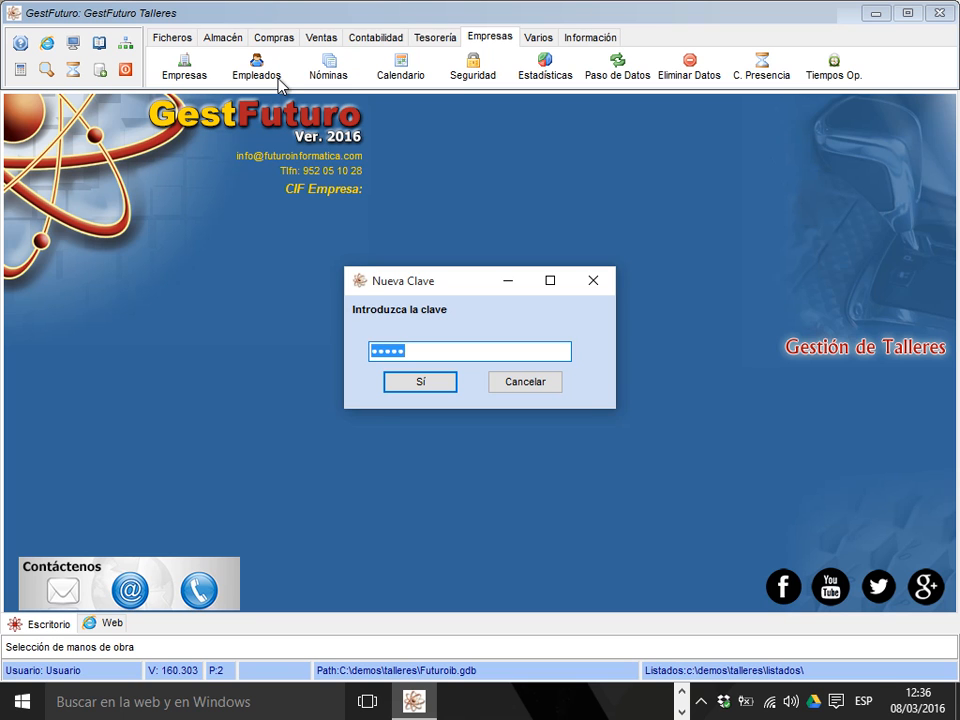
pyautogui.write('****')
pyautogui.press('Return')
pyautogui.click(279, 85)
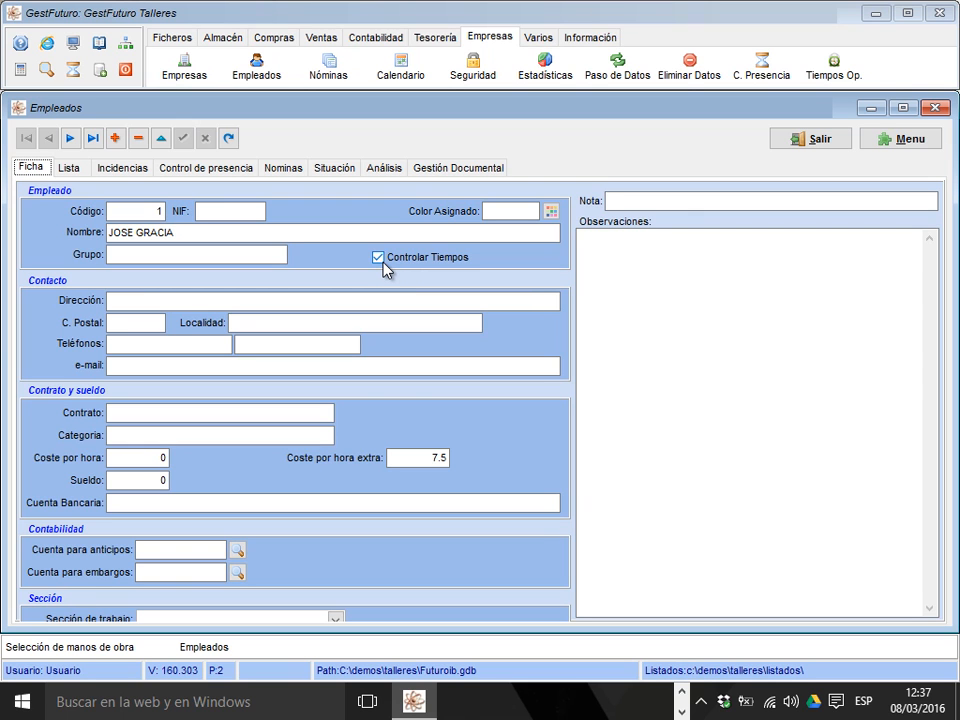
pyautogui.click(263, 254)
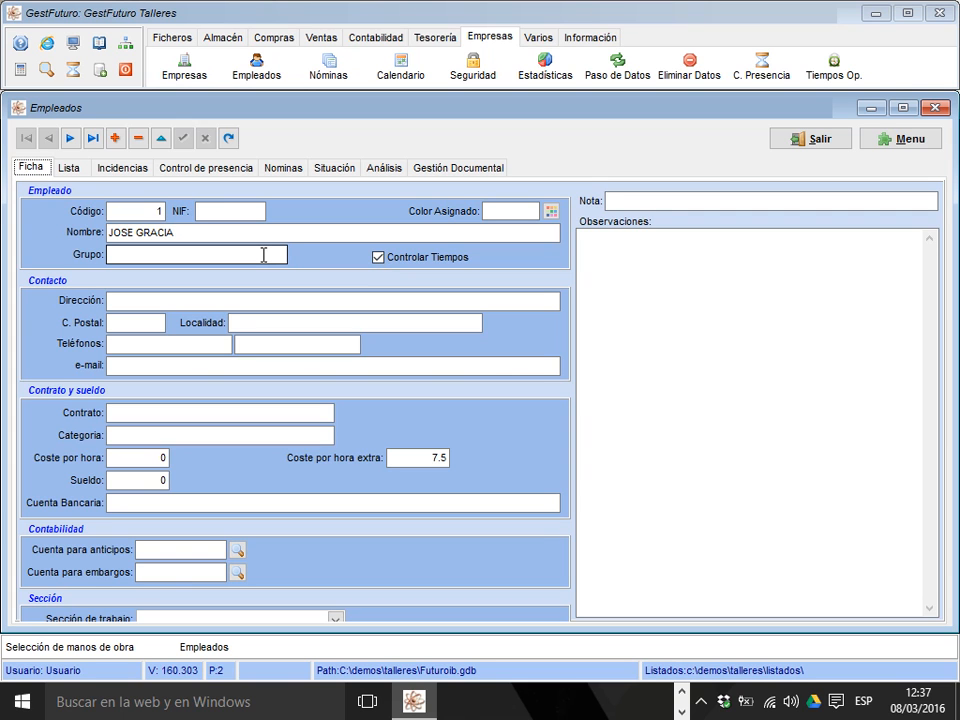
# View the analysis of billable work hours per operator, and open operator 2's state history from the situation list.
pyautogui.click(383, 170)
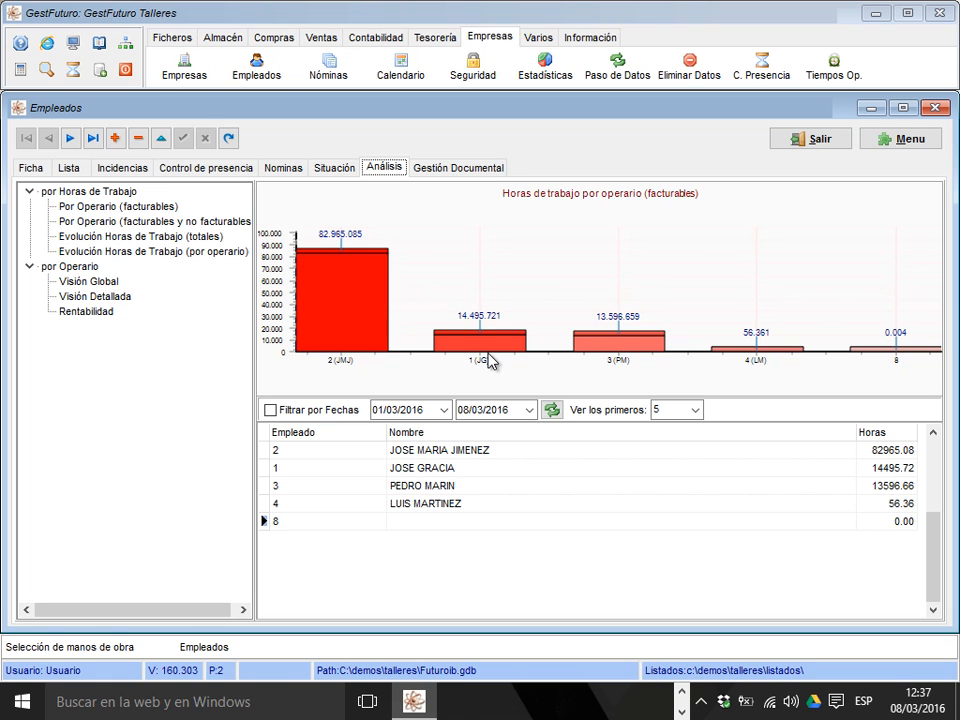
pyautogui.click(336, 168)
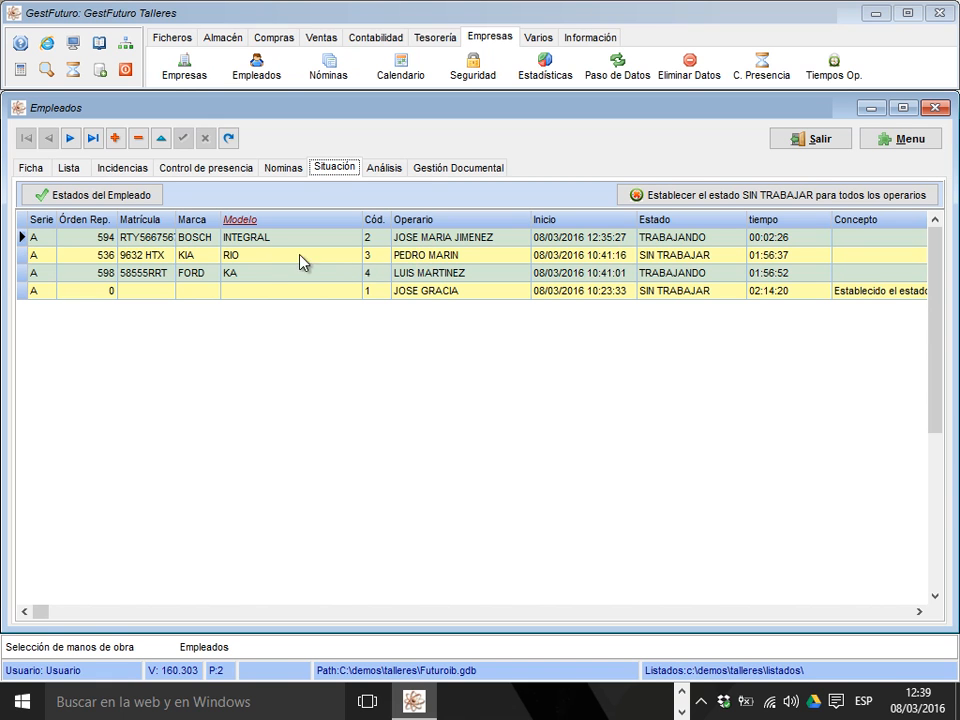
pyautogui.click(428, 240)
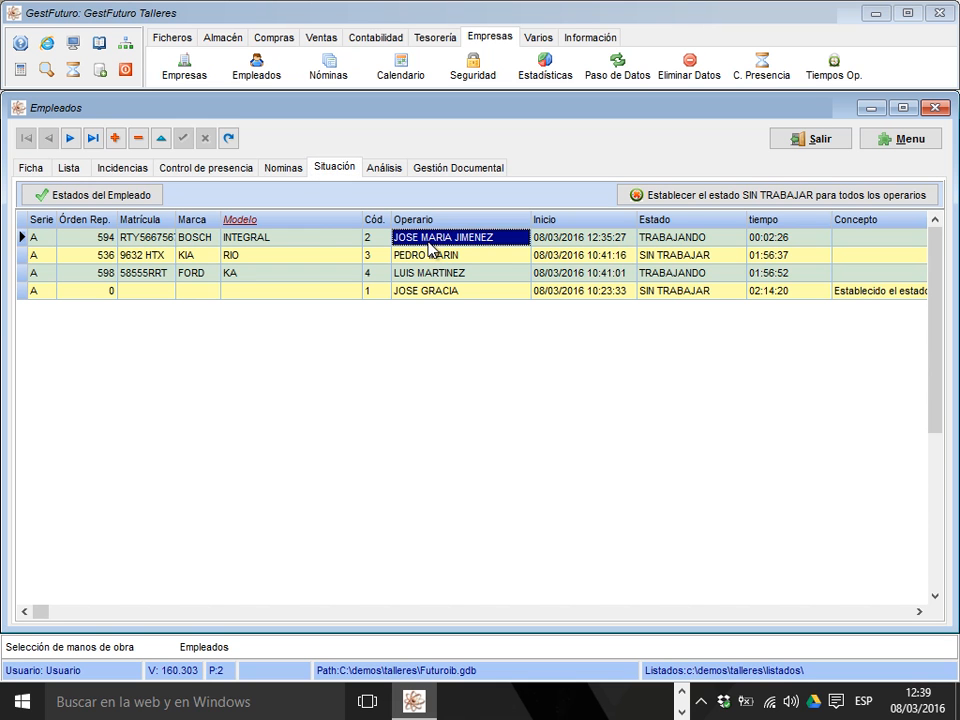
pyautogui.click(124, 196)
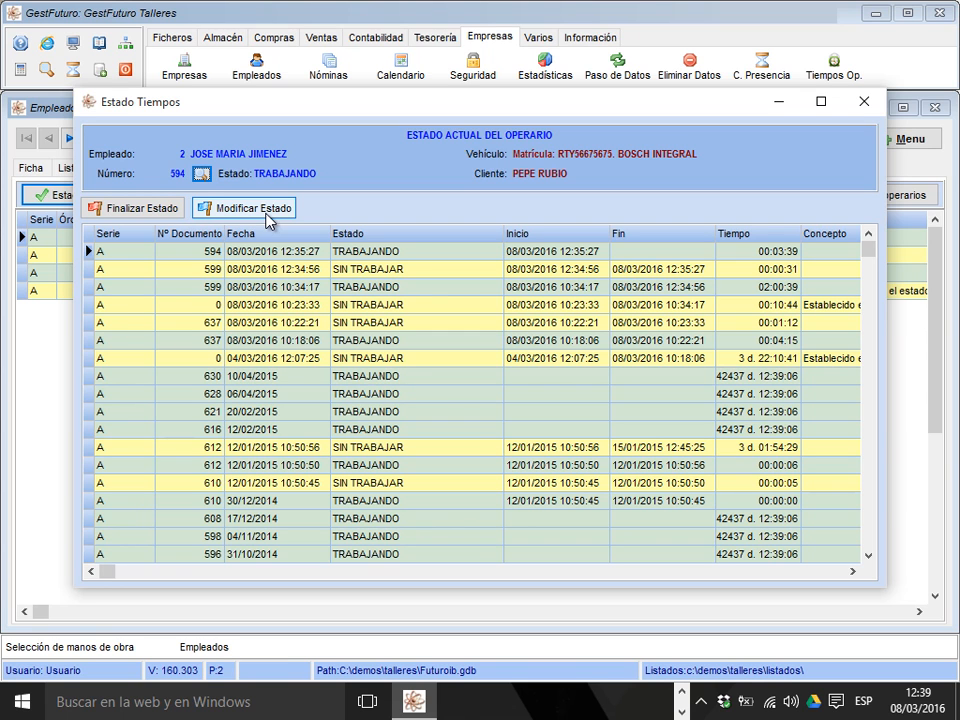
# Examine the start and end time modification options for operator 2's KIA RIO work record starting 08/03/2016 10:34:17, and close the employee records.
pyautogui.click(355, 452)
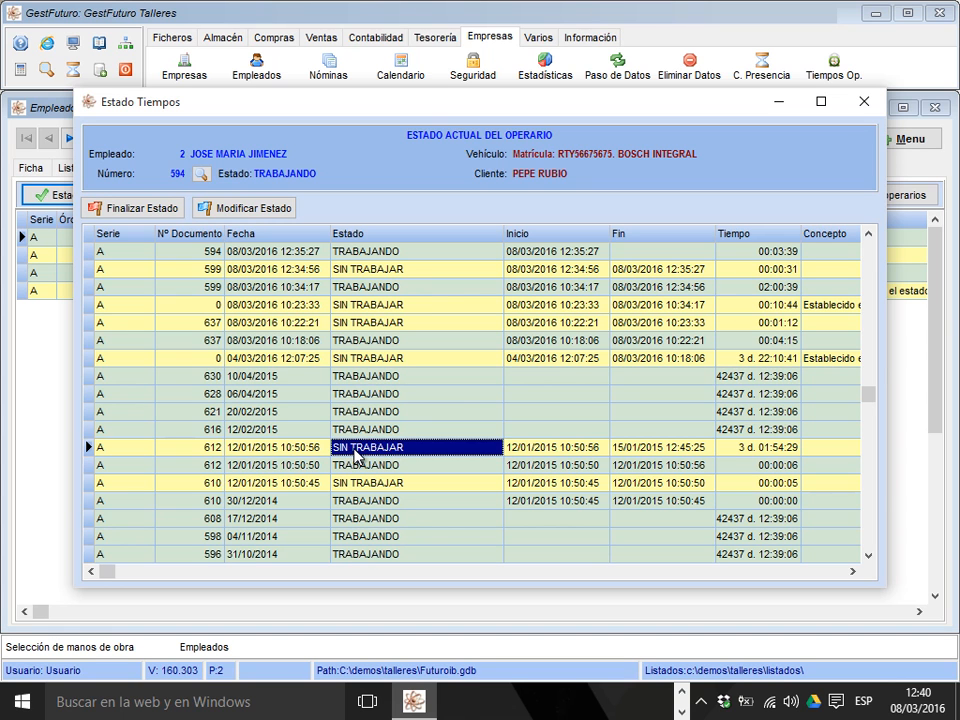
pyautogui.click(235, 215)
pyautogui.press('Return')
pyautogui.click(262, 207)
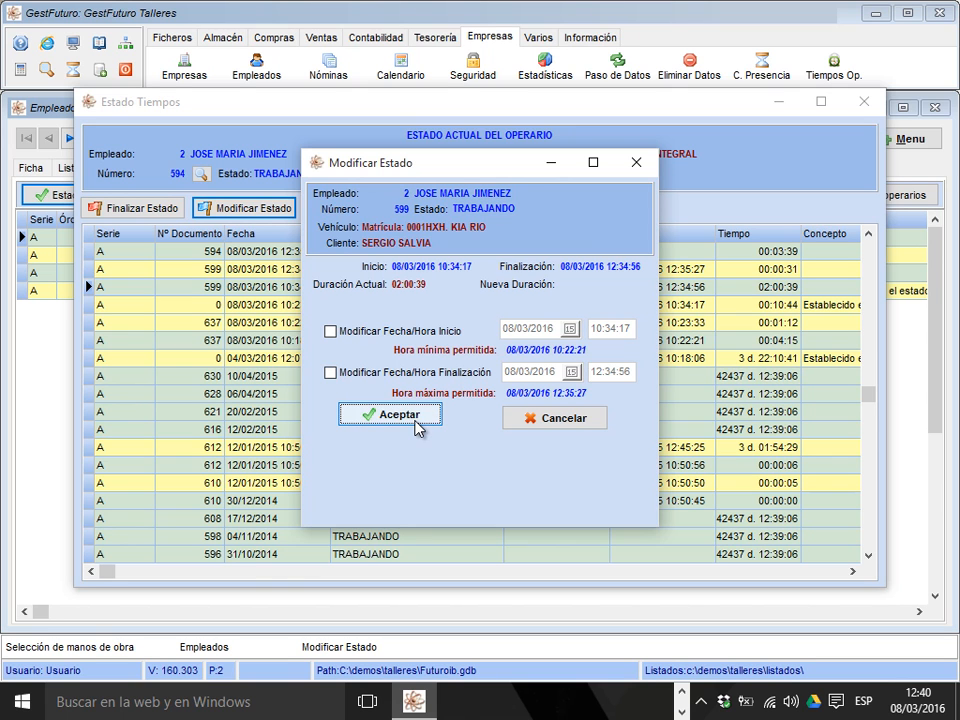
pyautogui.click(637, 163)
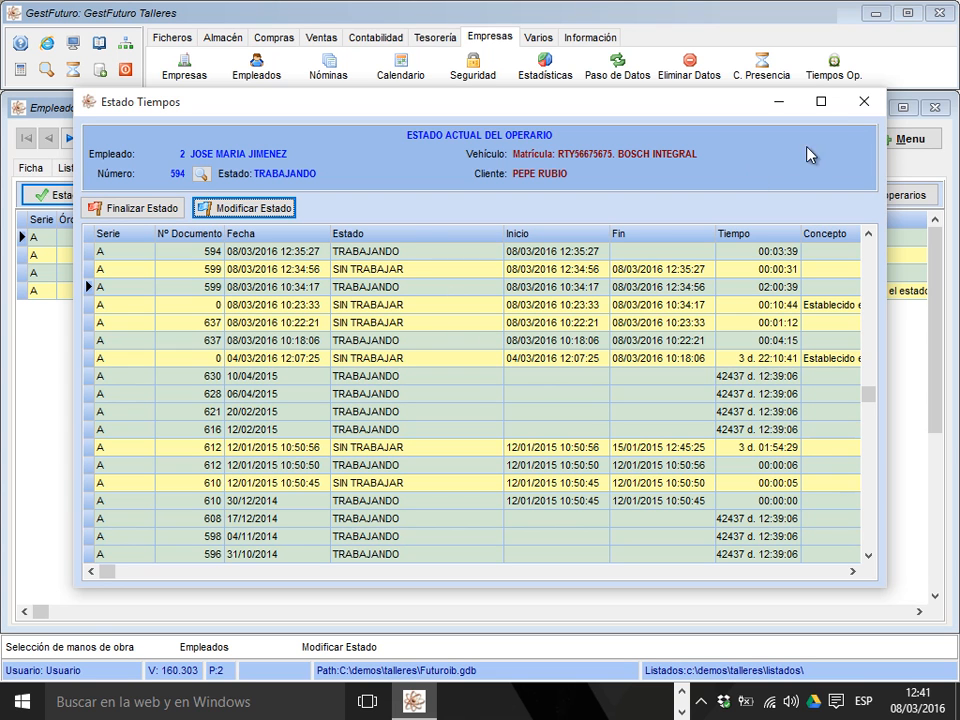
pyautogui.click(862, 101)
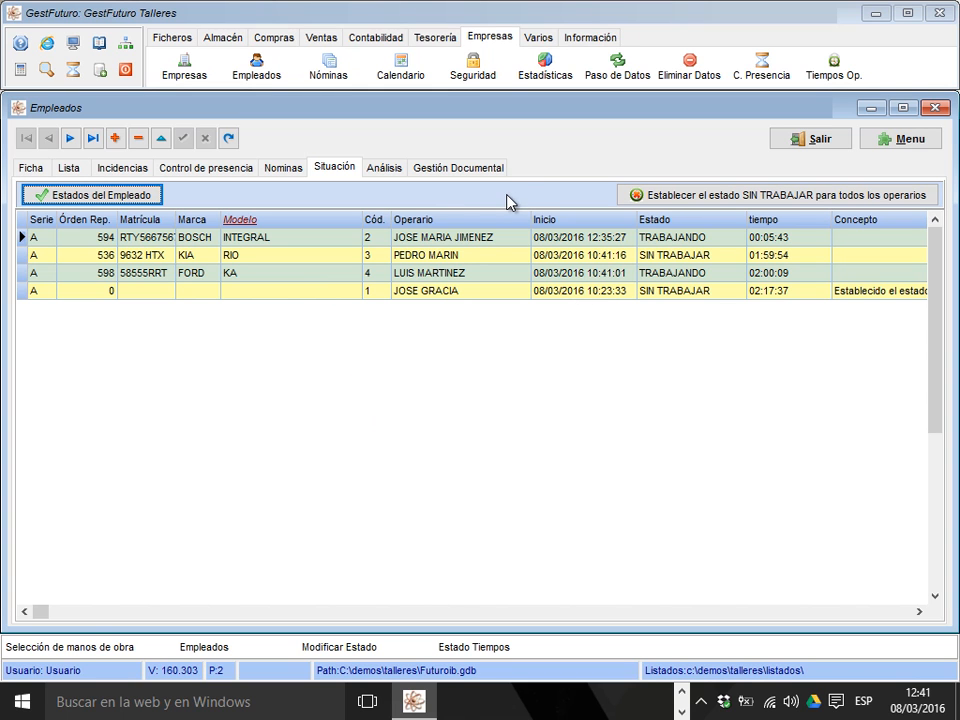
pyautogui.click(786, 141)
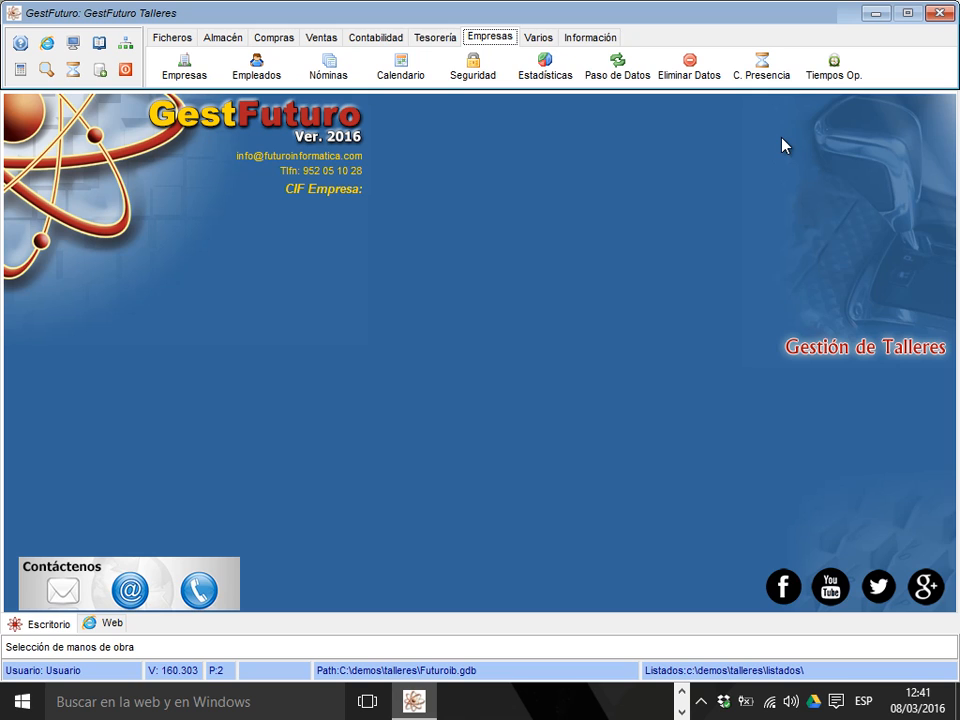
# Open the operator time-tracking window and end operator 4's work on the FORD KA repair order.
pyautogui.click(836, 74)
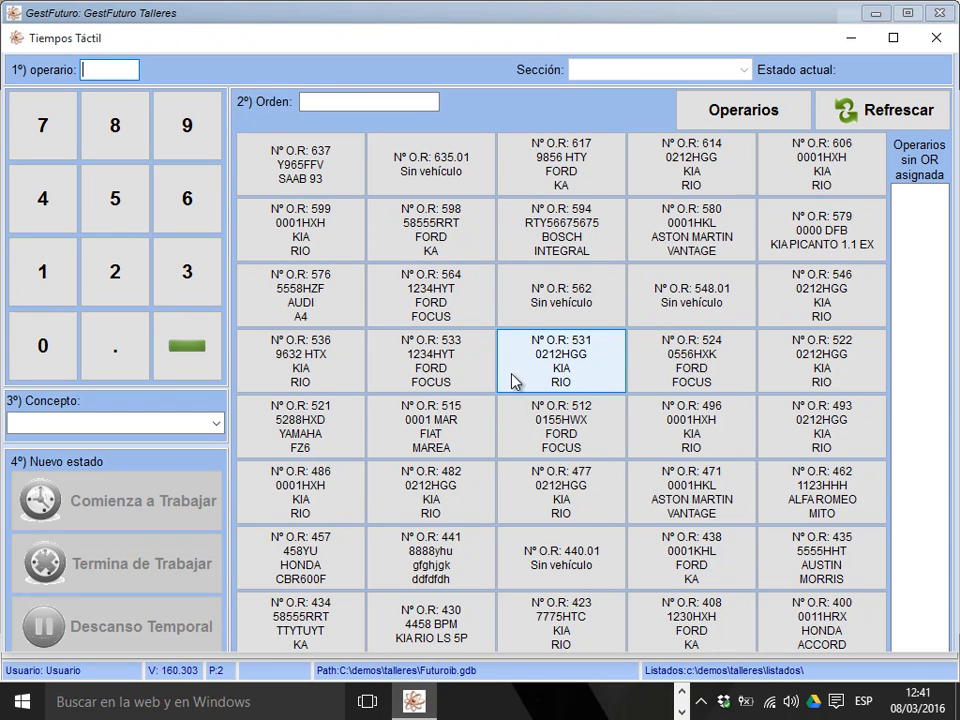
pyautogui.click(53, 220)
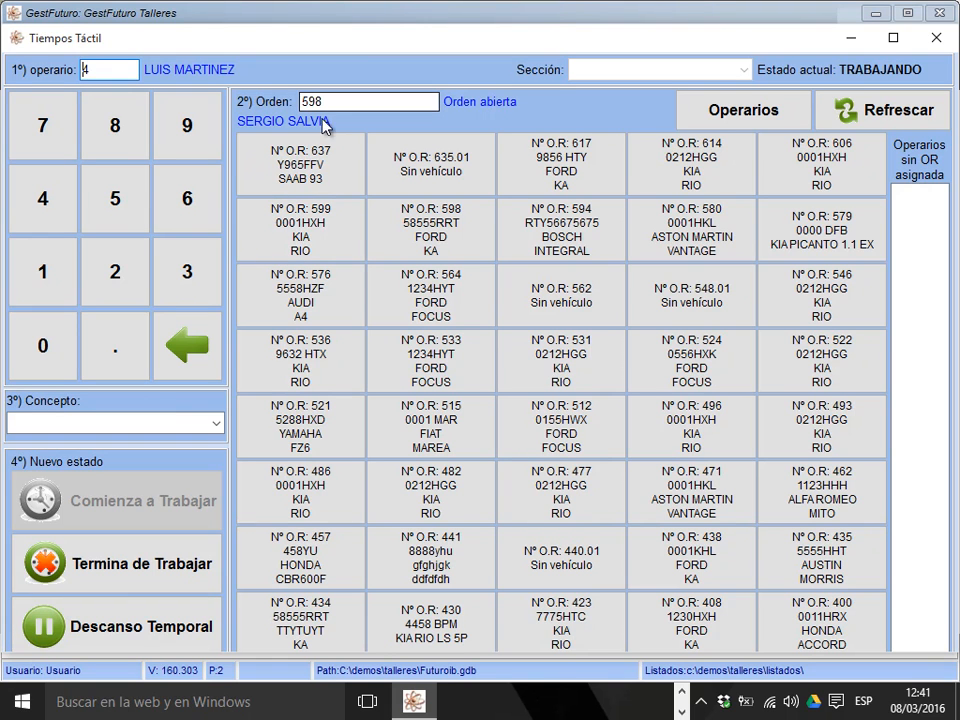
pyautogui.click(129, 570)
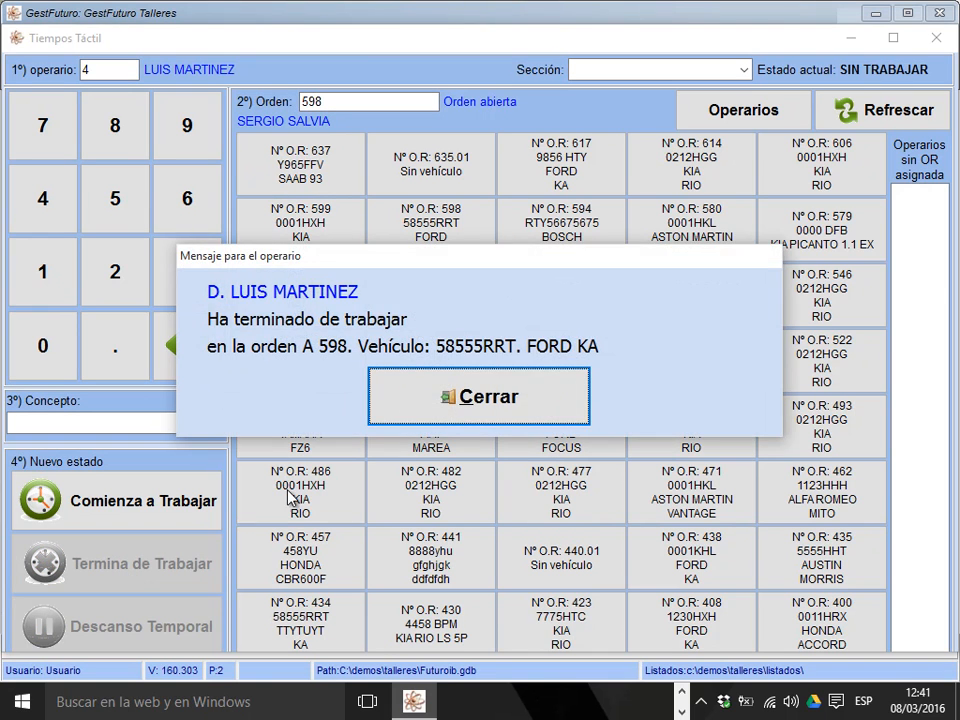
pyautogui.click(486, 414)
# Replace the operator code with 2, end that operator's work on the BOSCH INTEGRAL order, and clear the operator field.
pyautogui.click(118, 270)
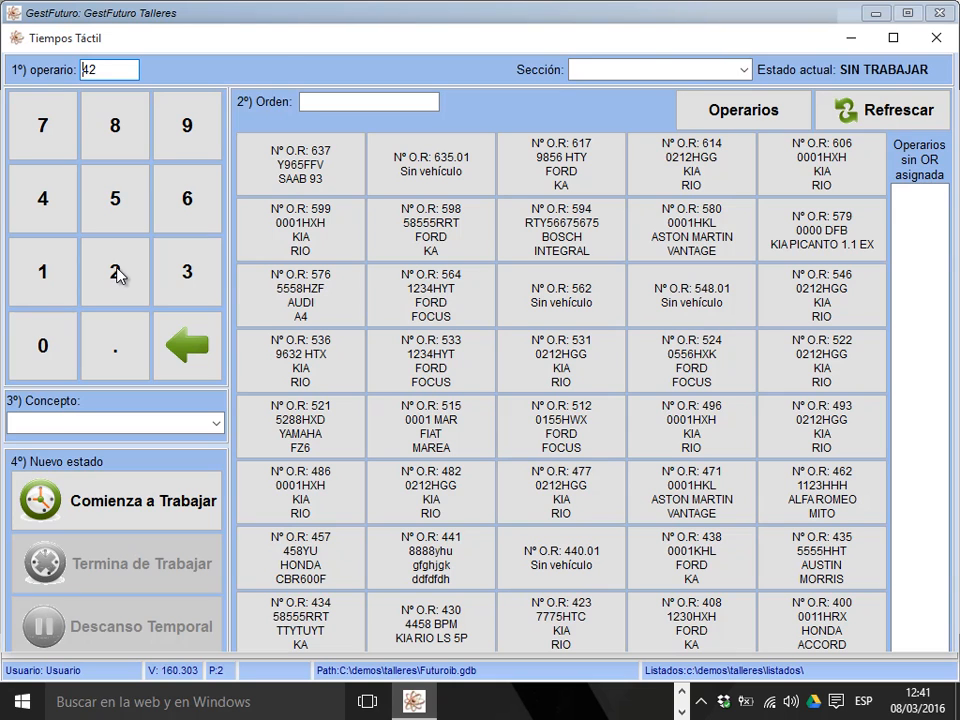
pyautogui.press('BackSpace')
pyautogui.press('BackSpace')
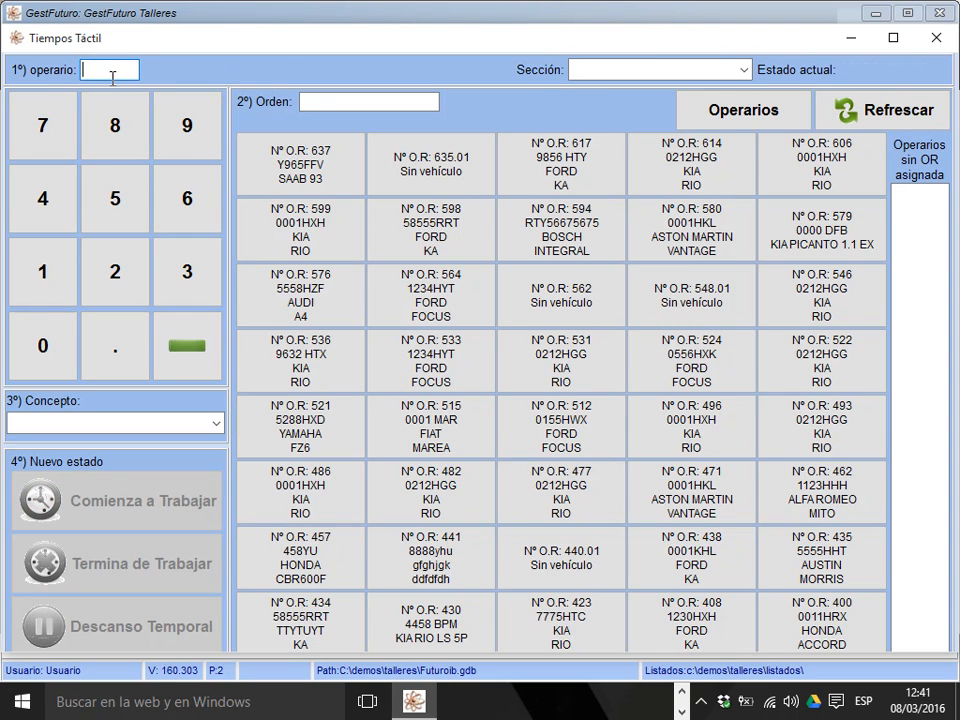
pyautogui.click(117, 290)
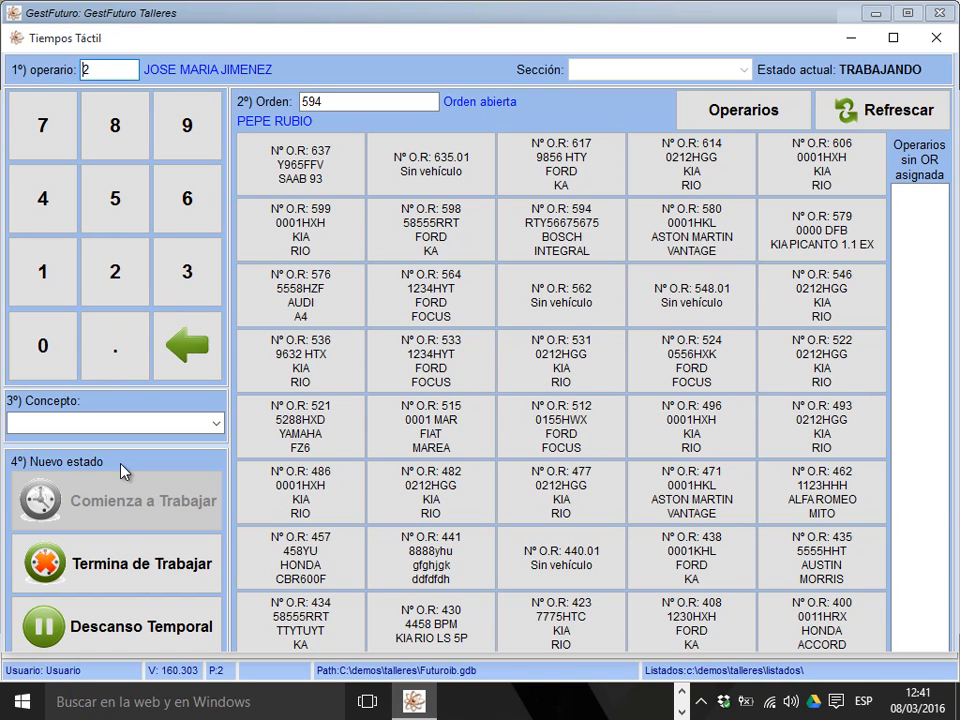
pyautogui.click(160, 563)
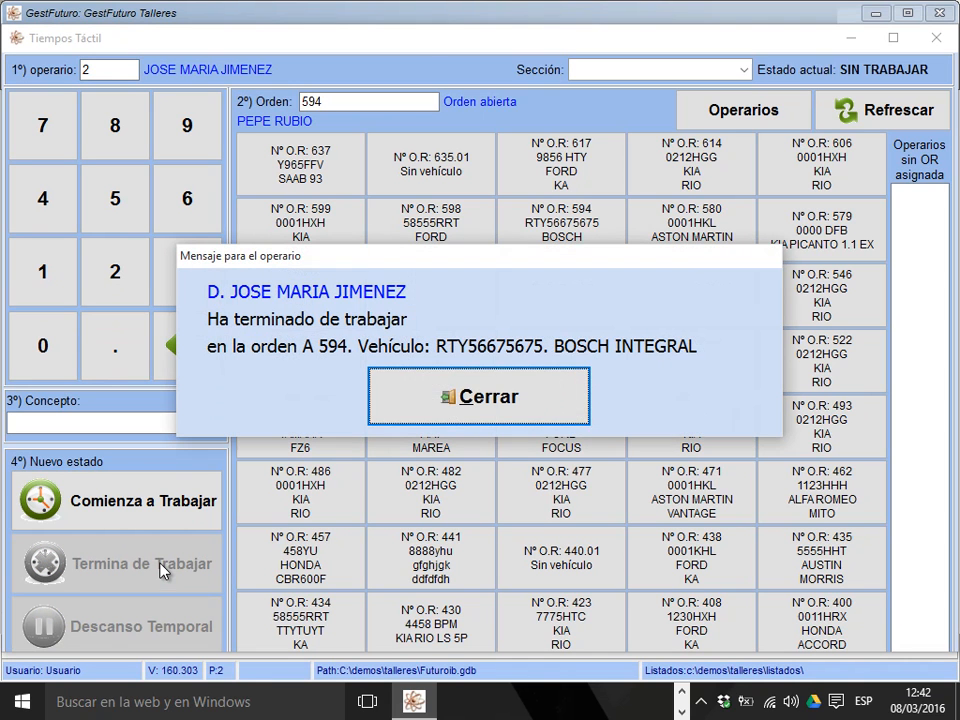
pyautogui.click(498, 412)
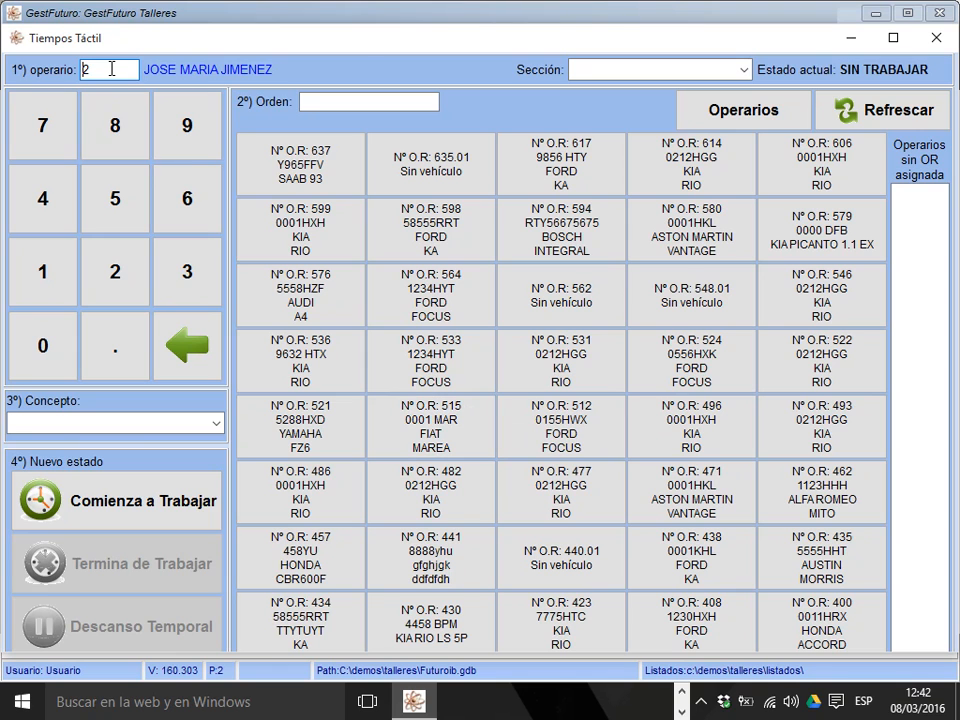
pyautogui.press('BackSpace')
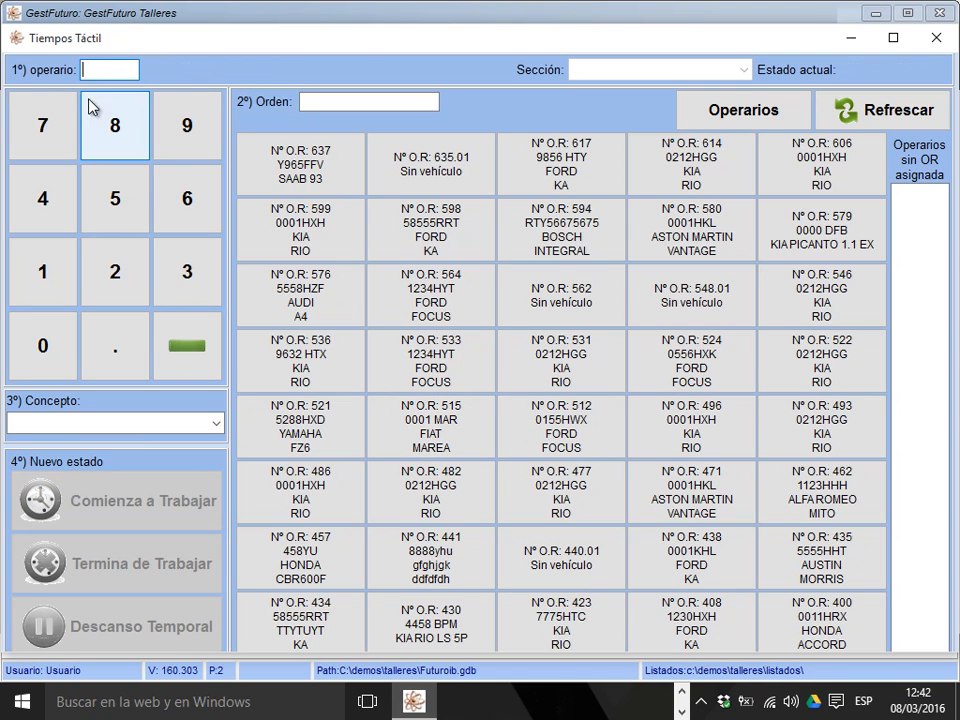
# Start operator 4's work on the fourth listed repair order, a KIA RIO, and close the operator time-tracking window.
pyautogui.click(66, 222)
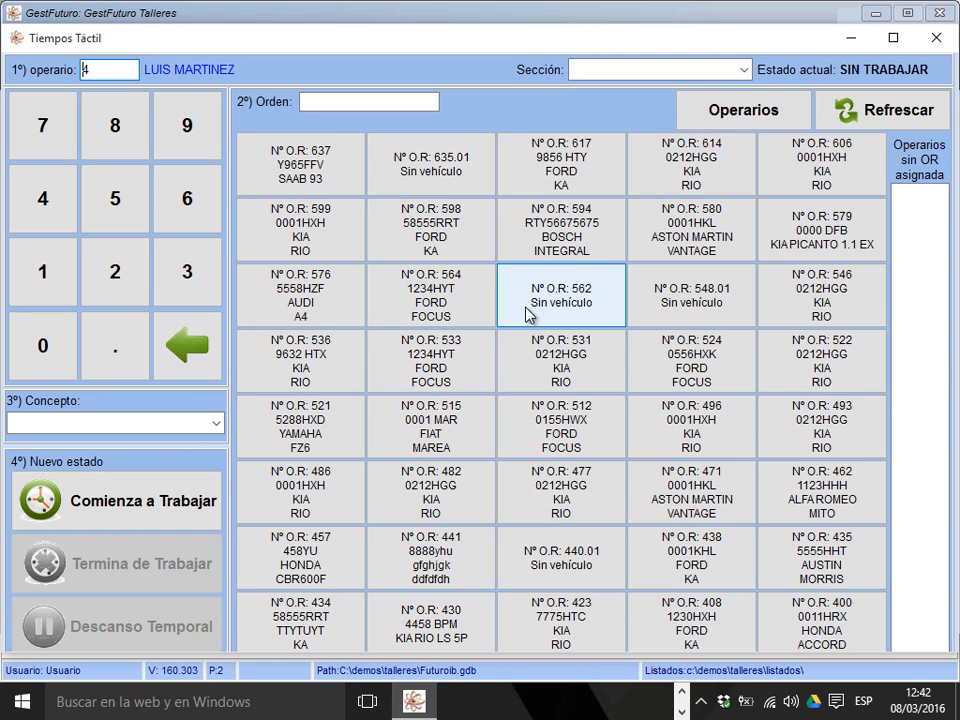
pyautogui.click(693, 170)
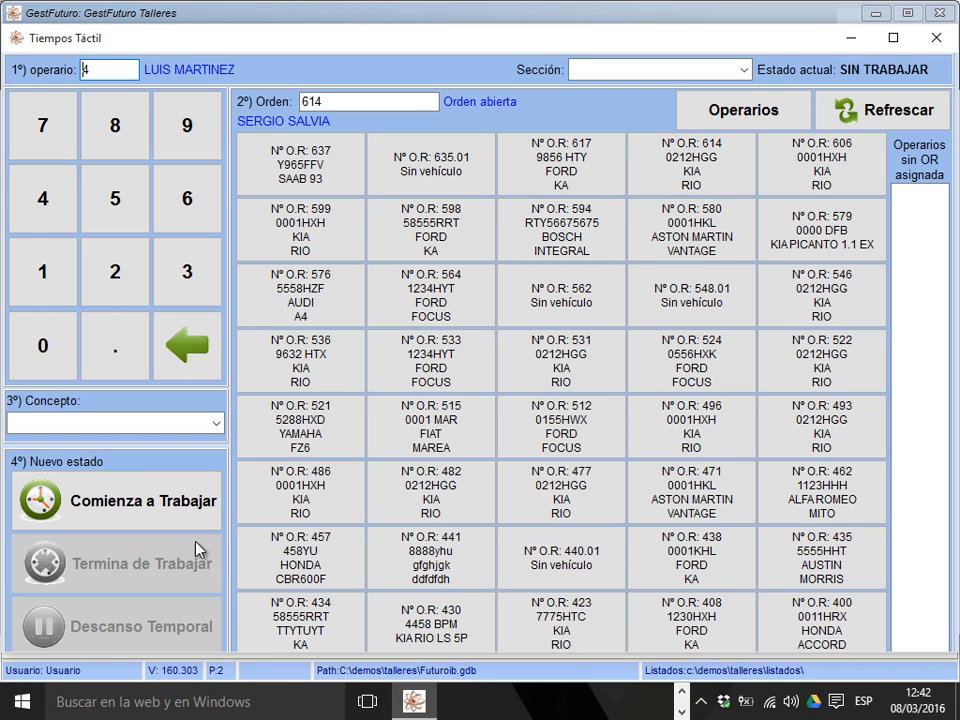
pyautogui.click(158, 511)
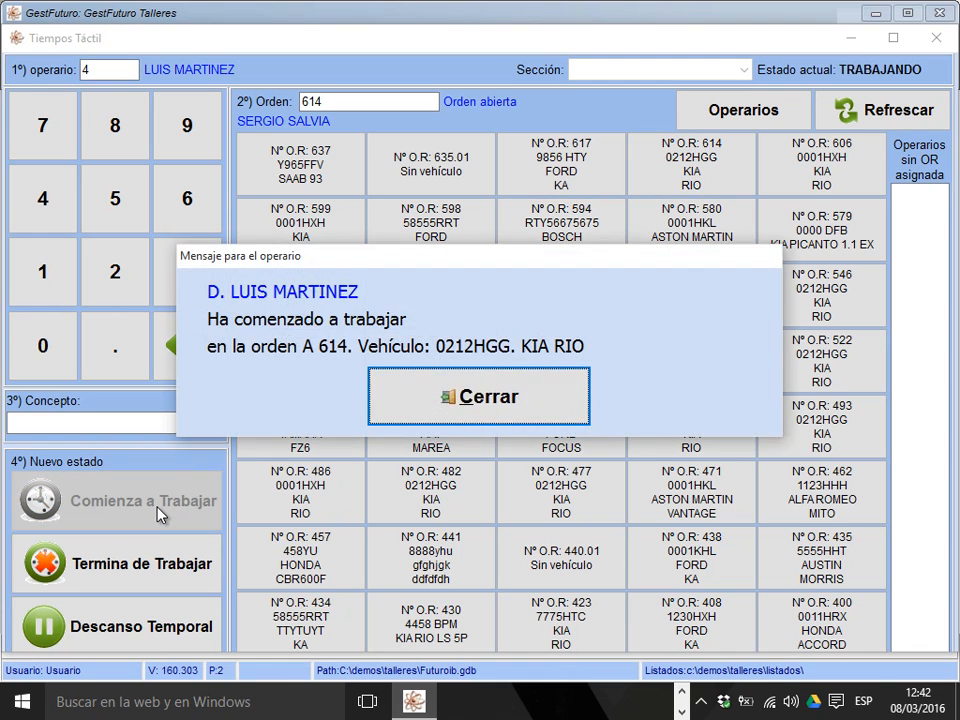
pyautogui.click(446, 399)
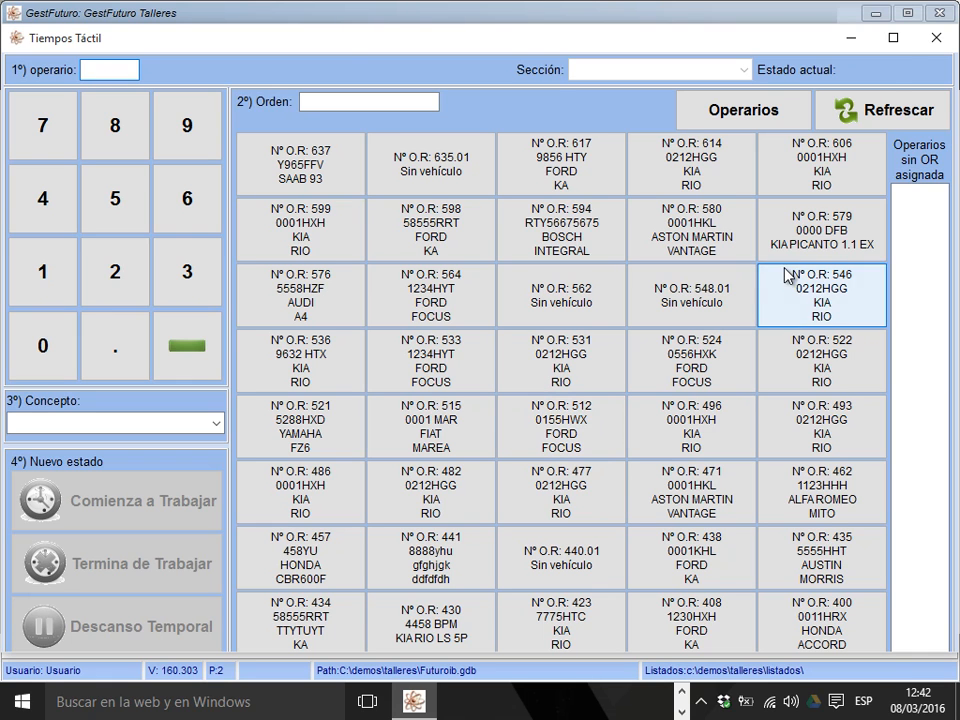
pyautogui.click(930, 37)
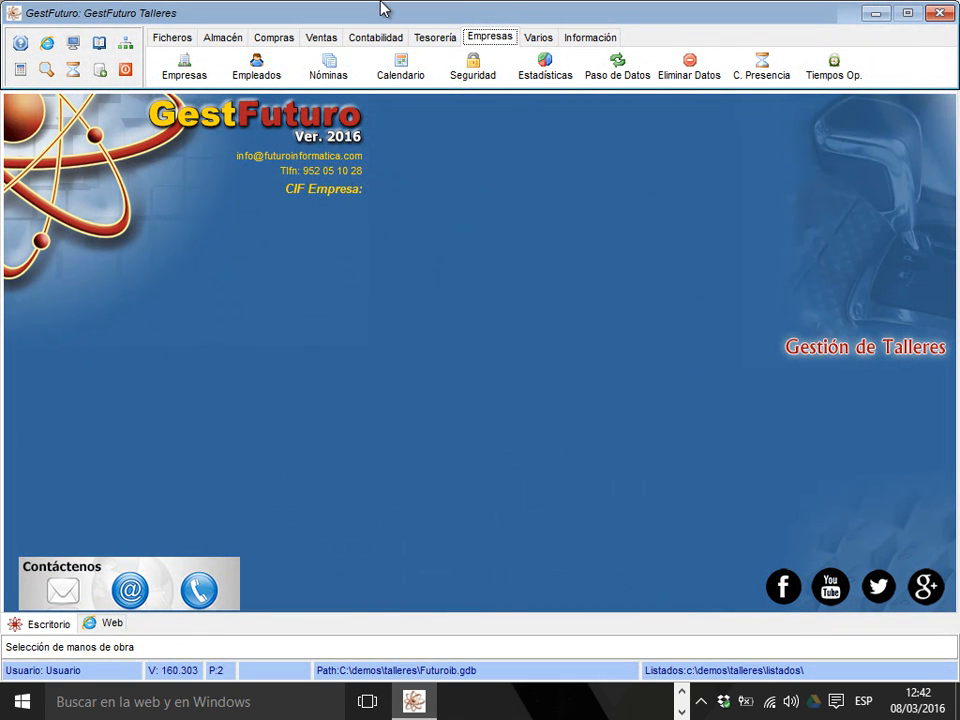
# Open the repair orders and view the operator times recorded on the SAAB 93 order.
pyautogui.click(318, 38)
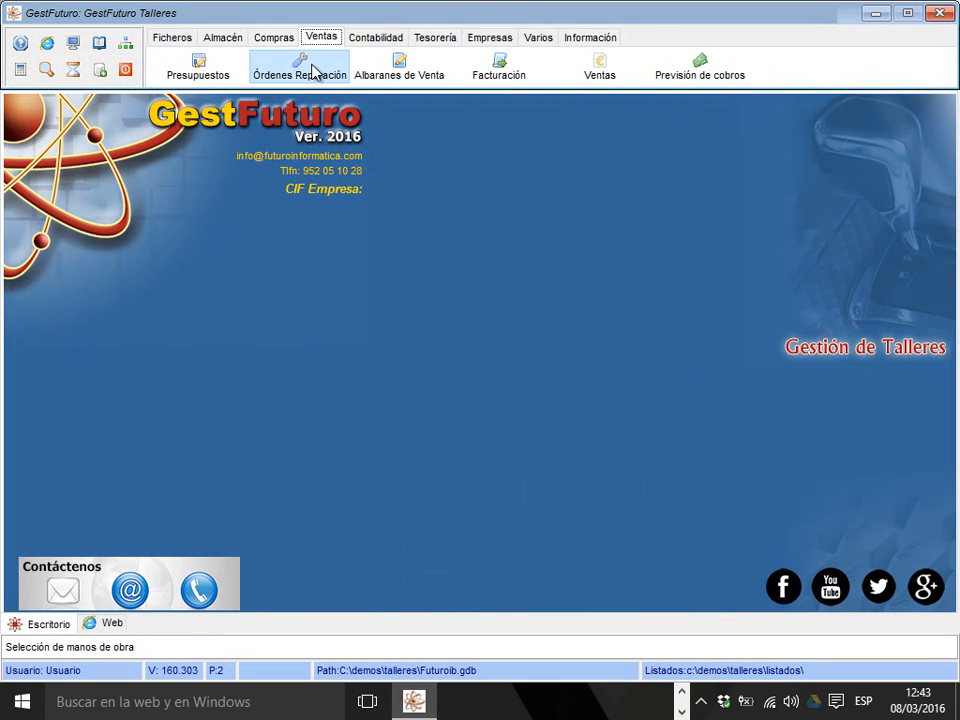
pyautogui.click(313, 72)
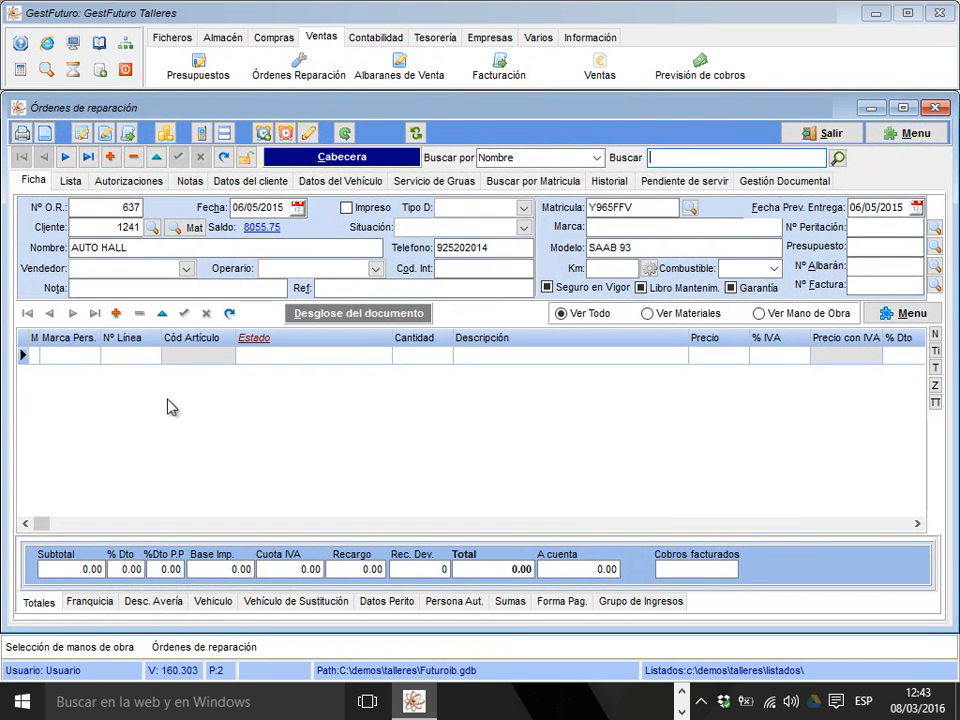
pyautogui.click(902, 135)
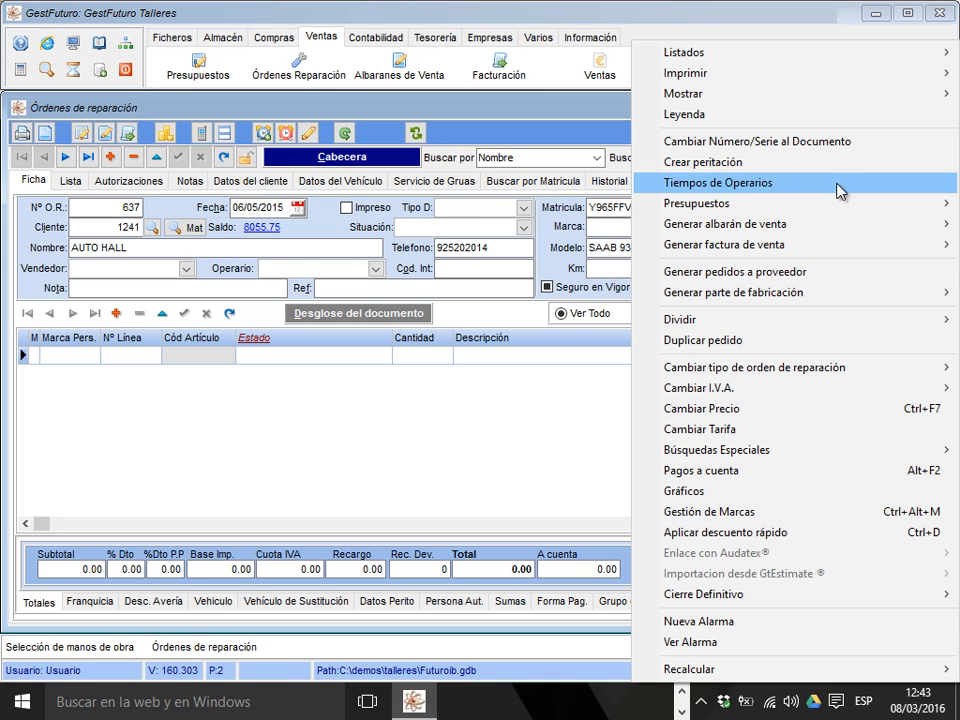
pyautogui.click(805, 189)
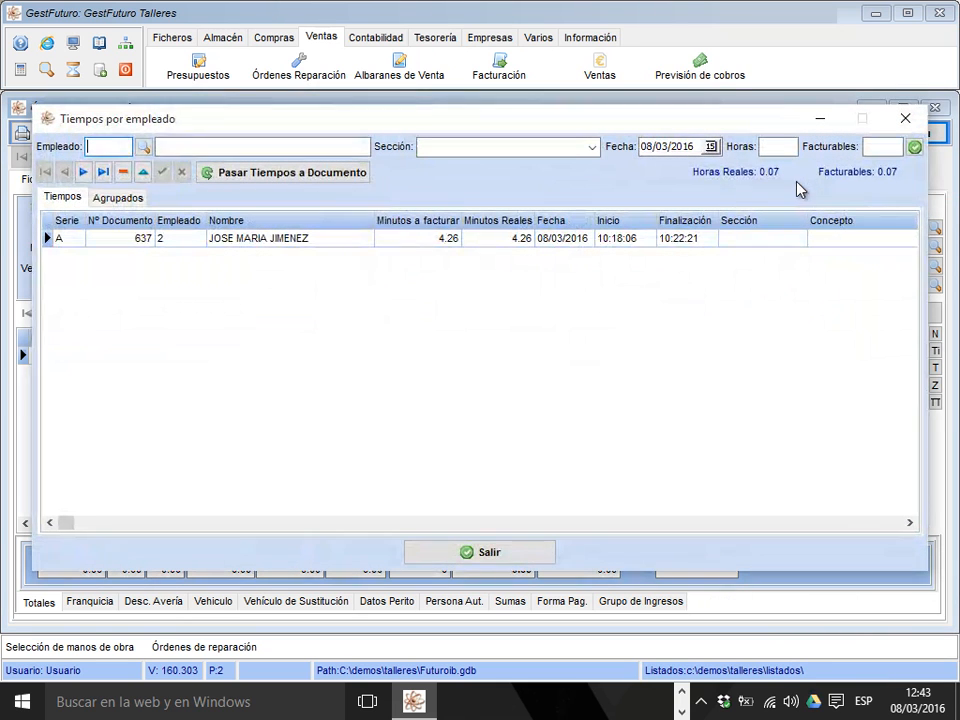
pyautogui.moveTo(588, 128); pyautogui.dragTo(724, 193)
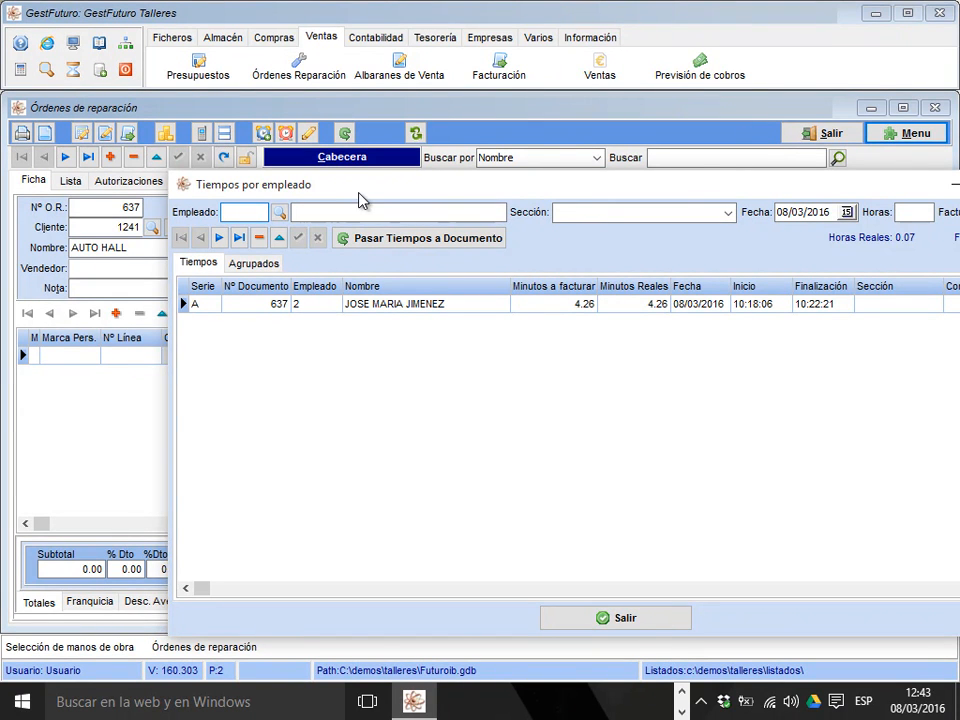
pyautogui.moveTo(364, 196); pyautogui.dragTo(369, 102)
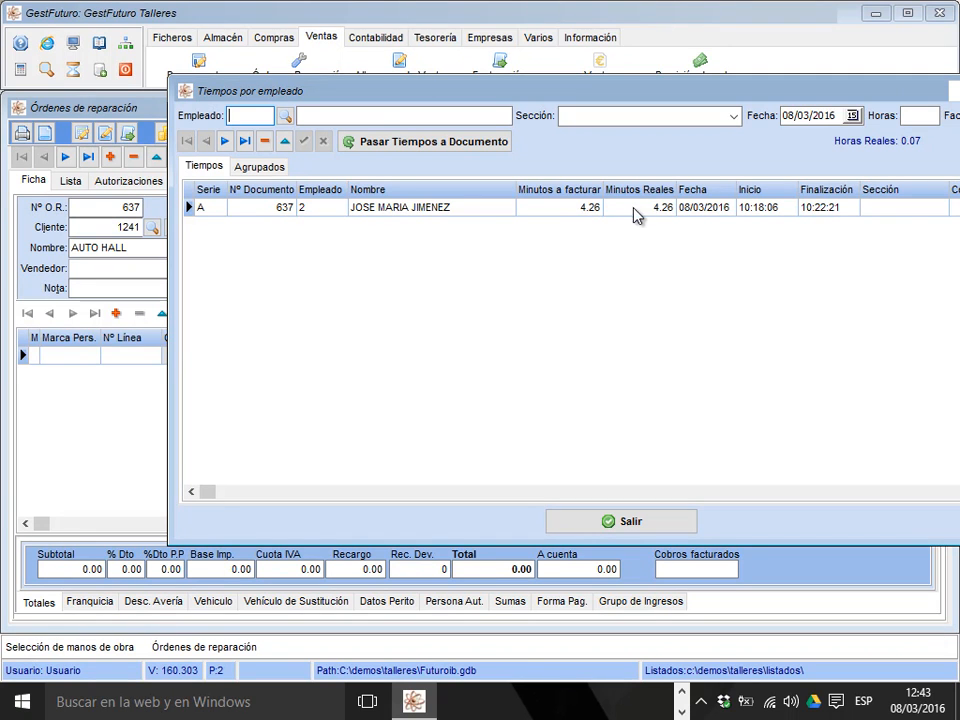
# Examine the labour selection for transferring the SAAB 93 order's recorded times to the document, and close it without transferring.
pyautogui.moveTo(675, 95); pyautogui.dragTo(559, 94)
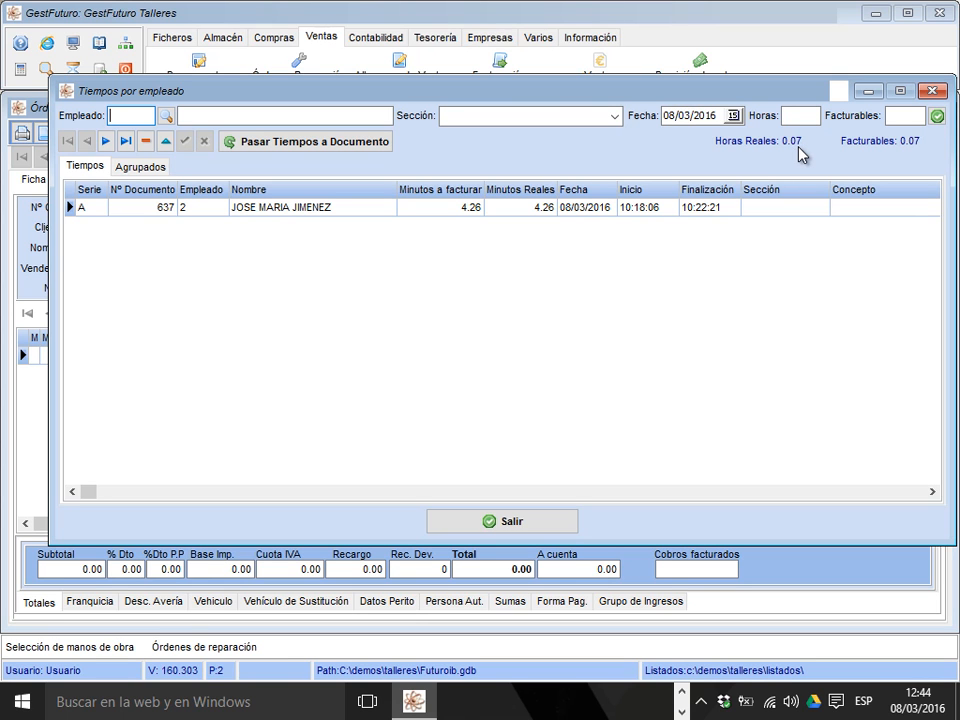
pyautogui.click(347, 152)
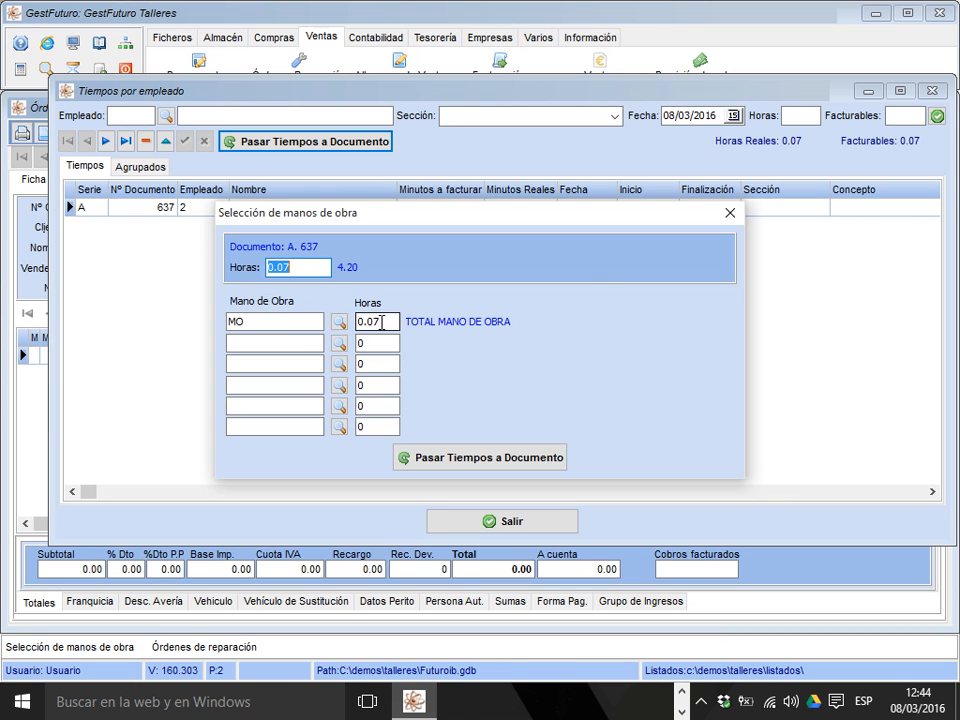
pyautogui.click(730, 218)
# Reopen the SAAB 93 order's operator times for review, and close them and the repair orders.
pyautogui.click(890, 138)
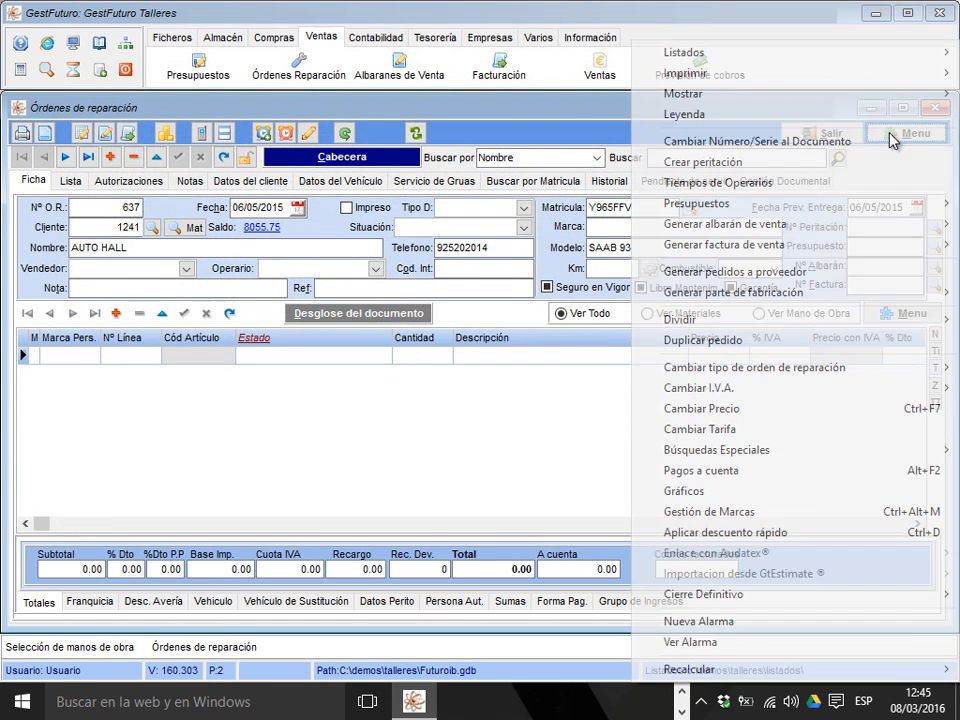
pyautogui.click(826, 189)
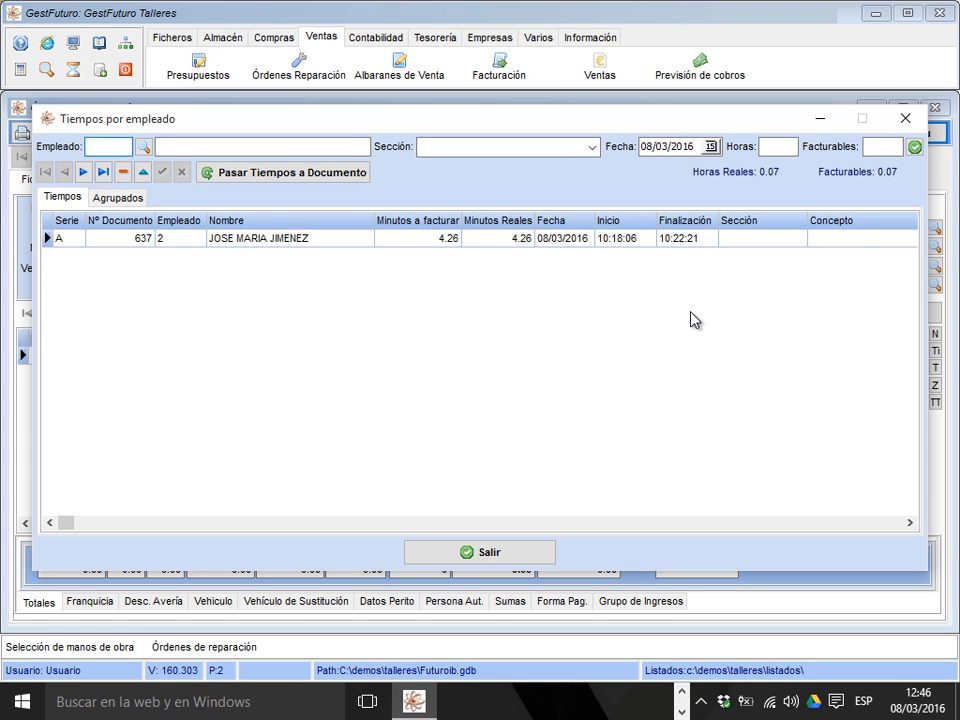
pyautogui.click(905, 120)
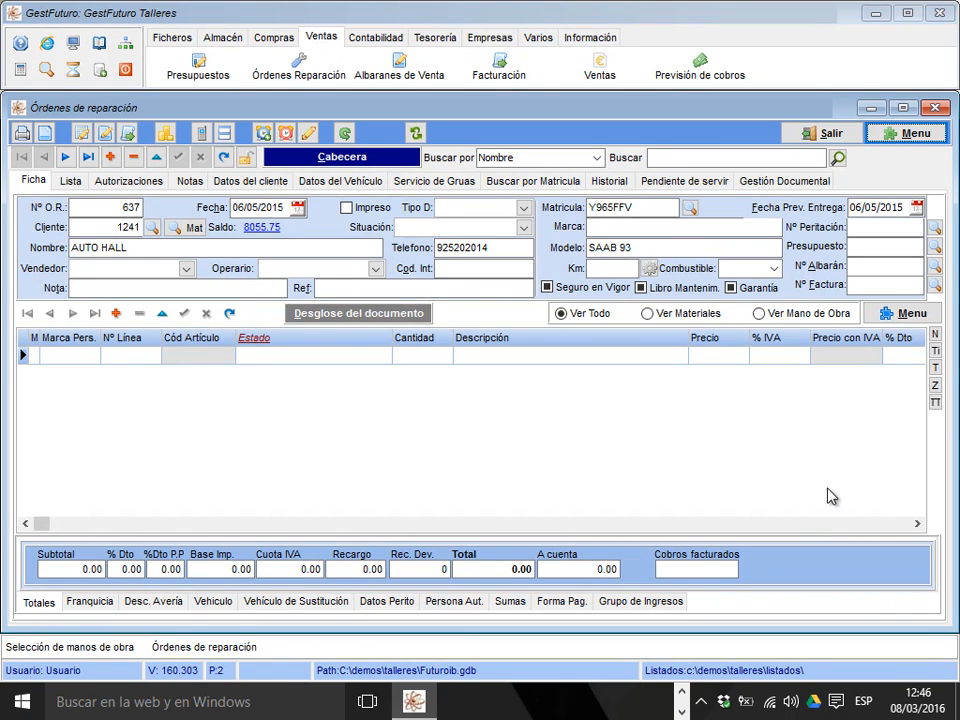
pyautogui.click(829, 134)
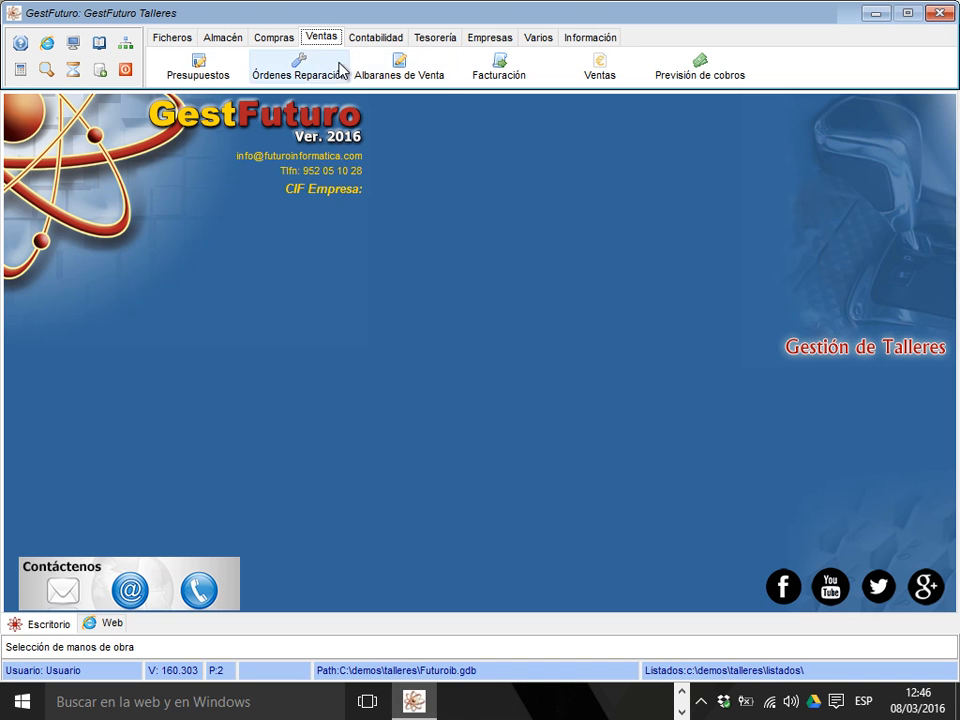
# Open the operator time-tracking window to review its order grid, and close it.
pyautogui.click(470, 36)
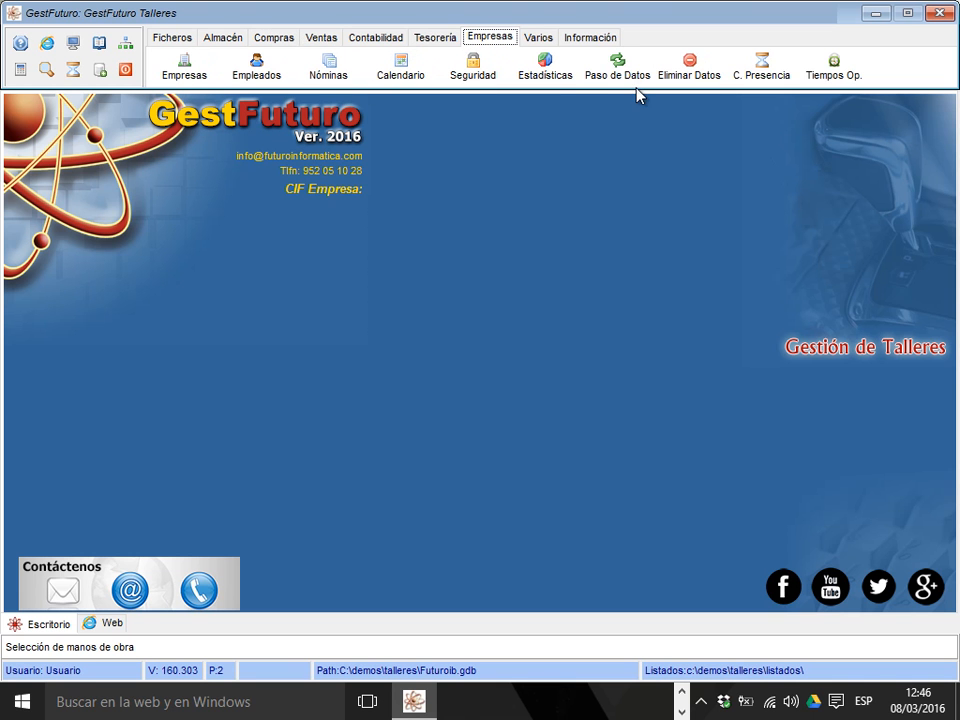
pyautogui.click(828, 80)
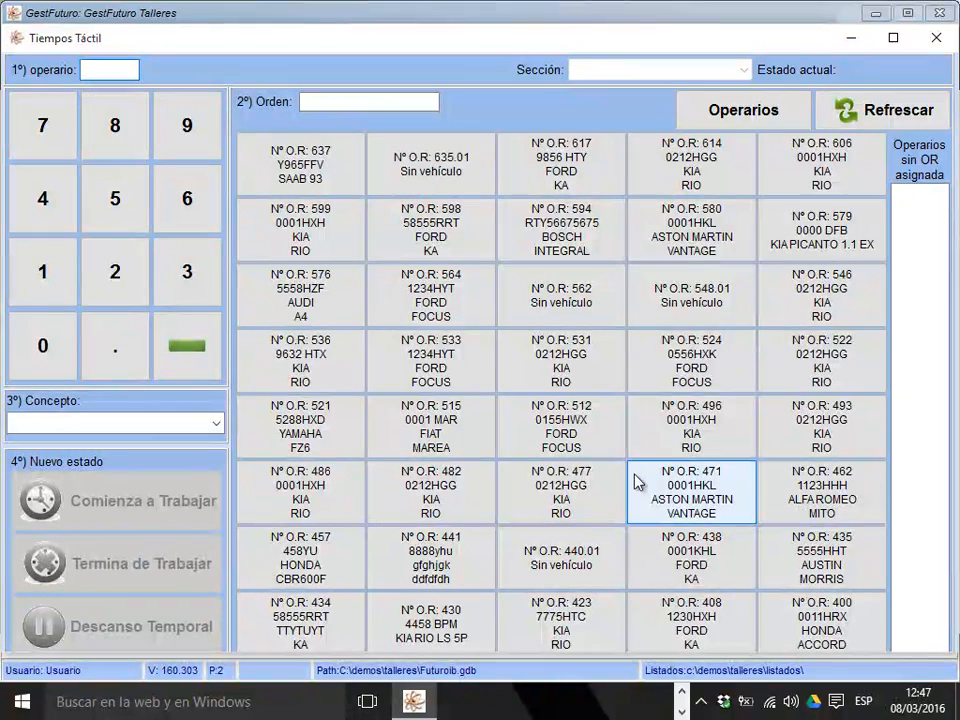
pyautogui.moveTo(684, 250)
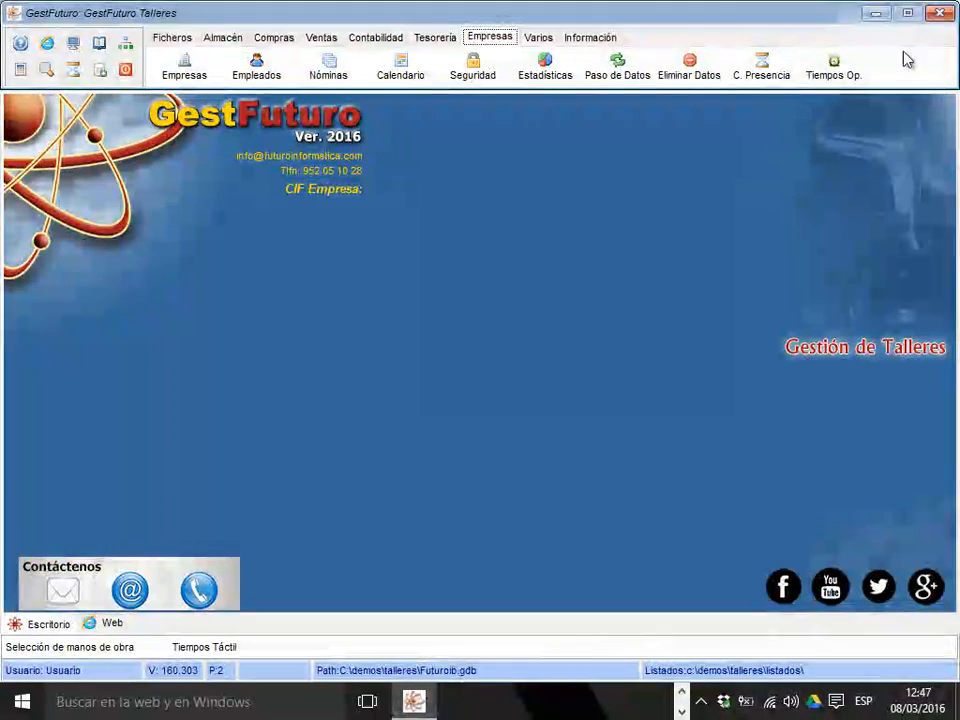
# Set up printing of the SAAB 93 repair order with on-screen preview and the ResgSinPresPS CB format.
pyautogui.click(318, 37)
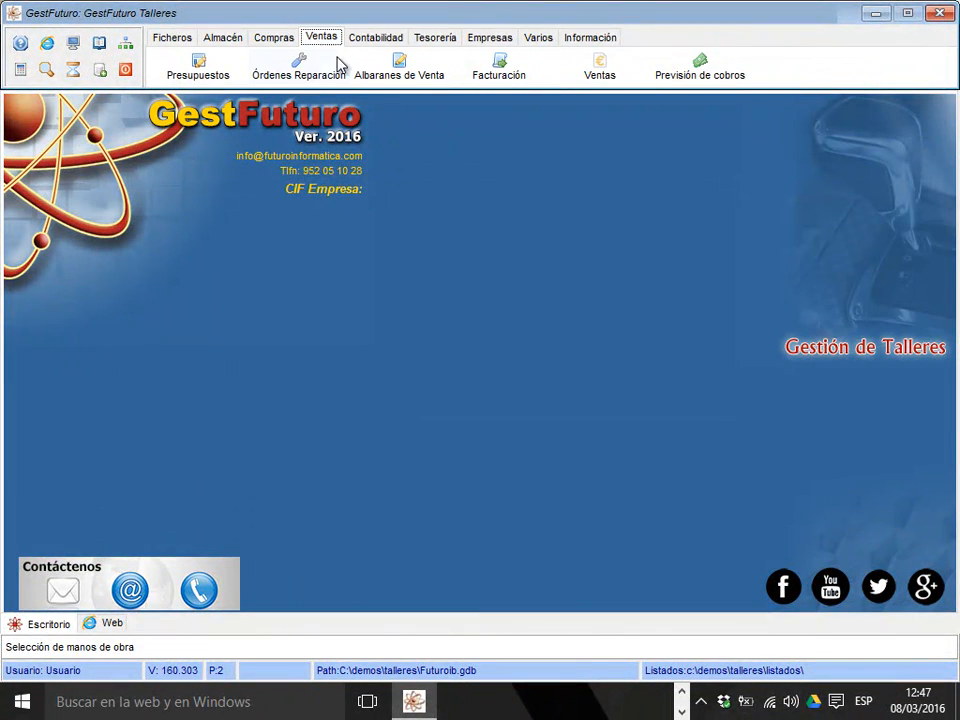
pyautogui.click(313, 70)
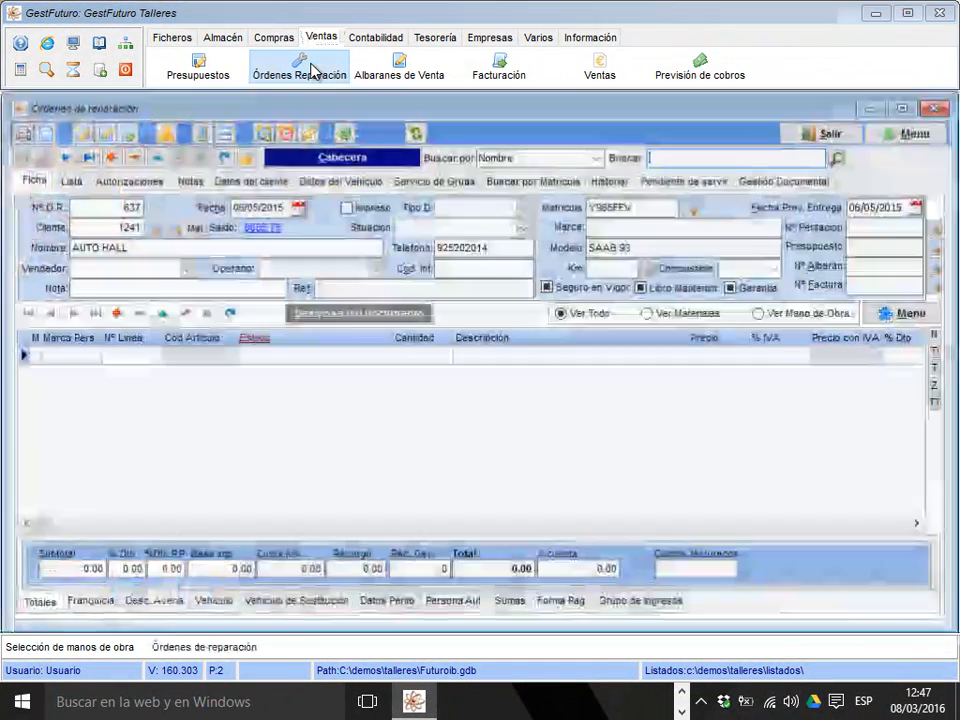
pyautogui.click(21, 131)
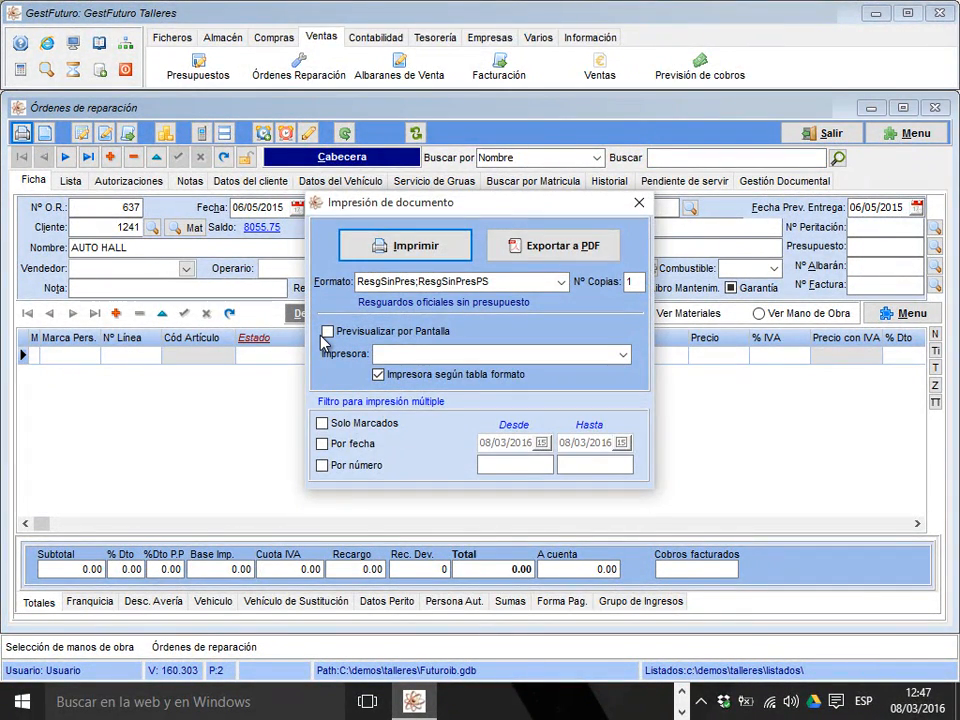
pyautogui.click(327, 331)
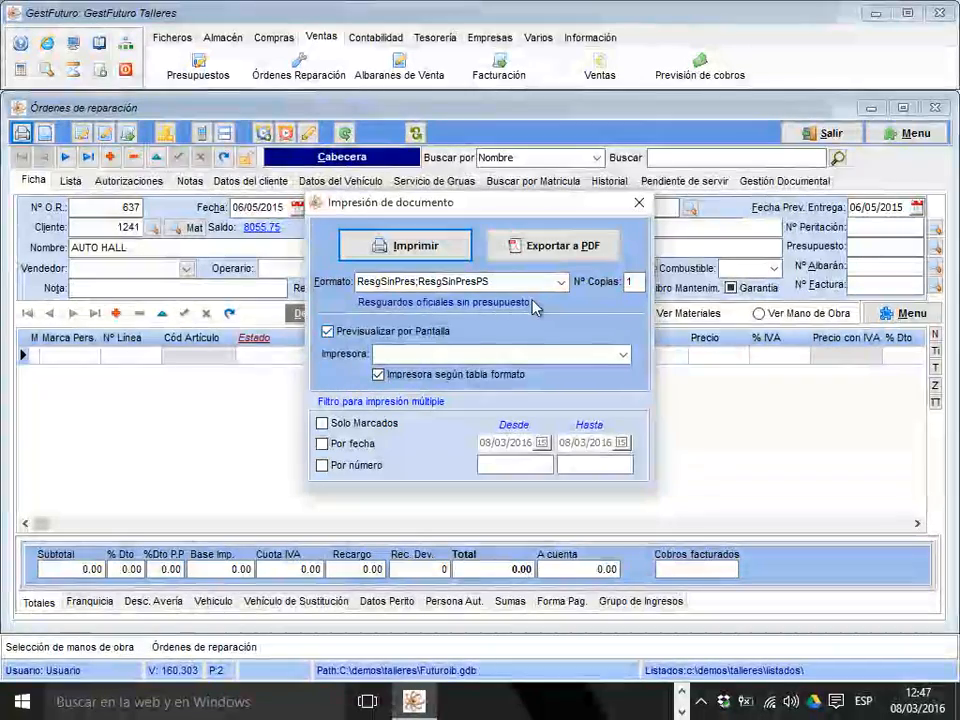
pyautogui.click(561, 283)
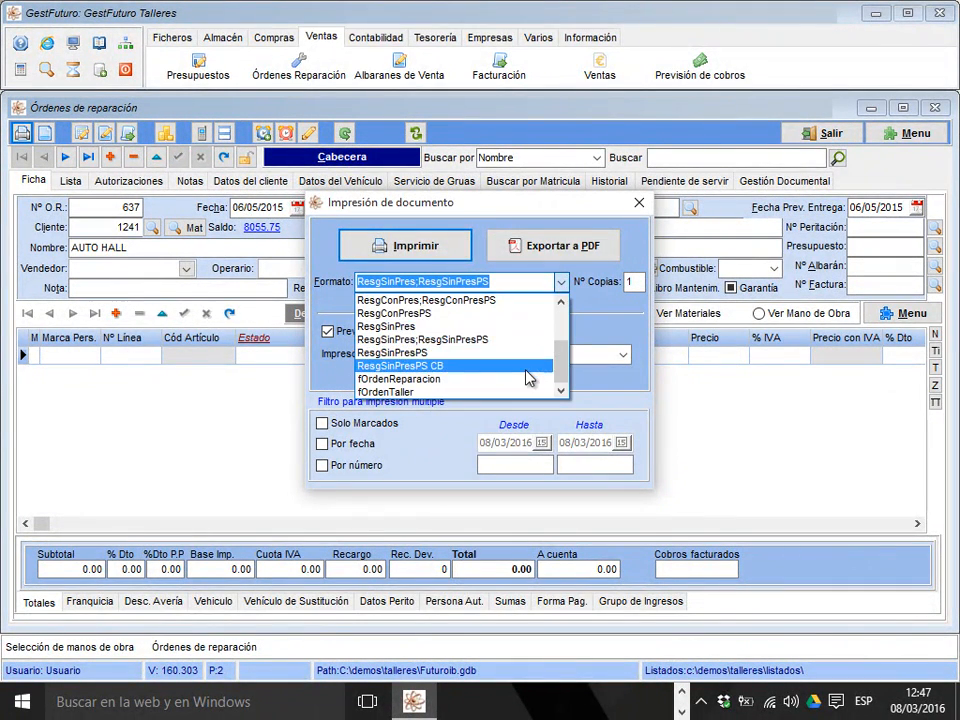
pyautogui.click(527, 367)
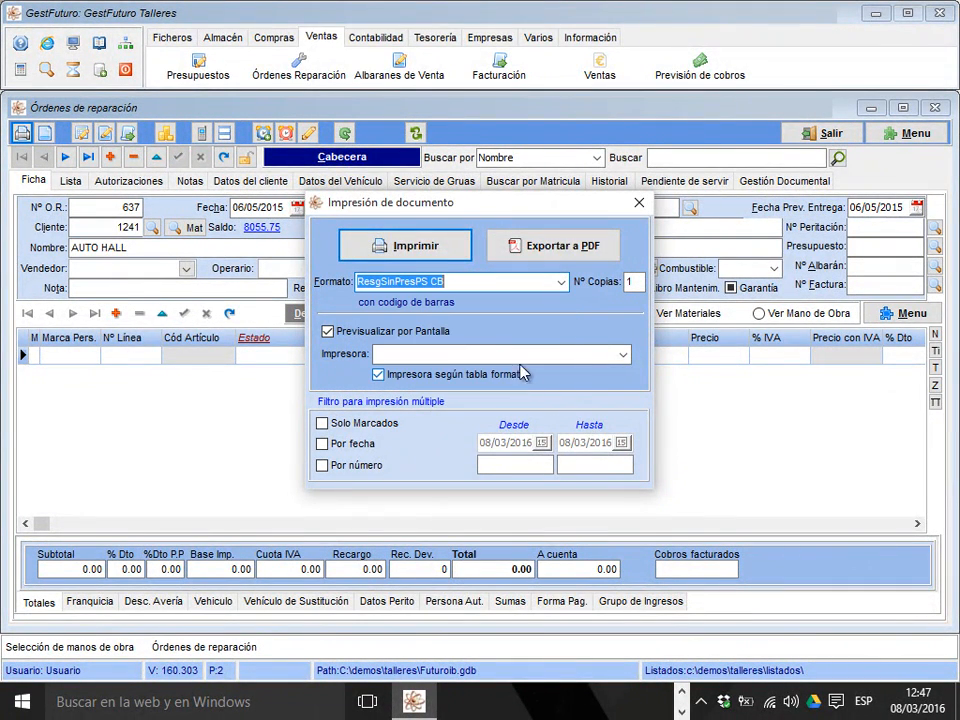
# Preview the SAAB 93 repair order's barcoded deposit receipt, and close the preview and the repair orders.
pyautogui.click(405, 247)
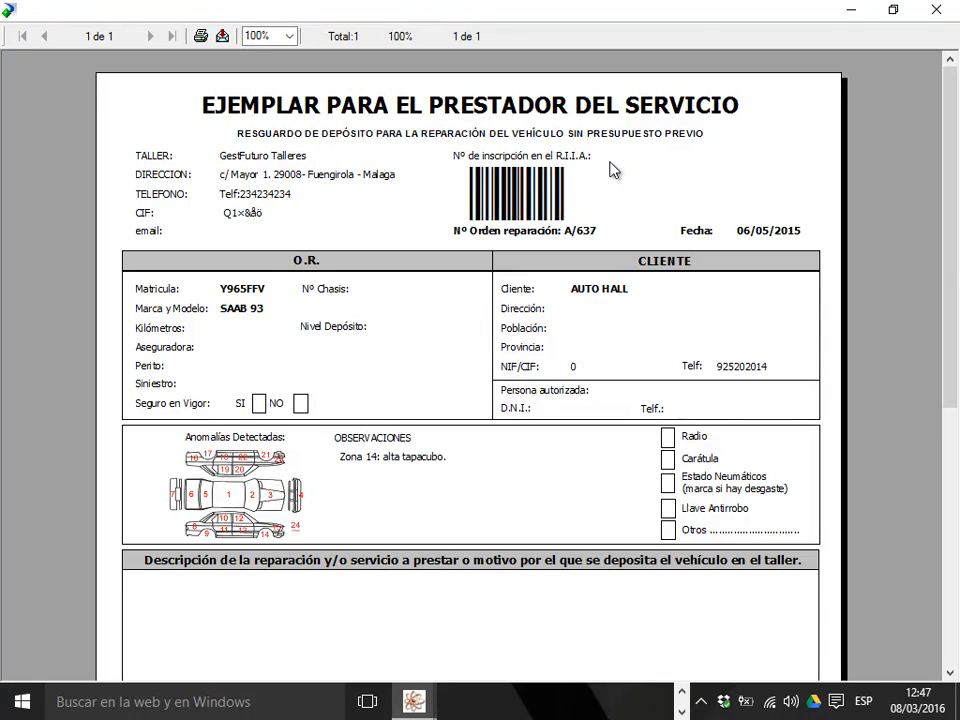
pyautogui.click(936, 10)
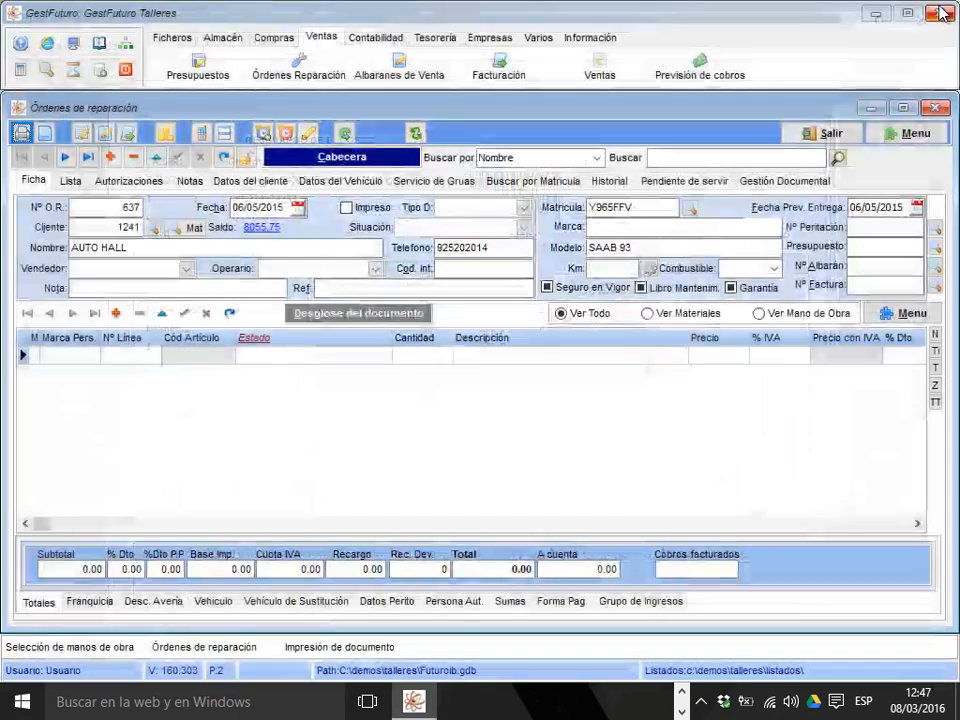
pyautogui.click(838, 142)
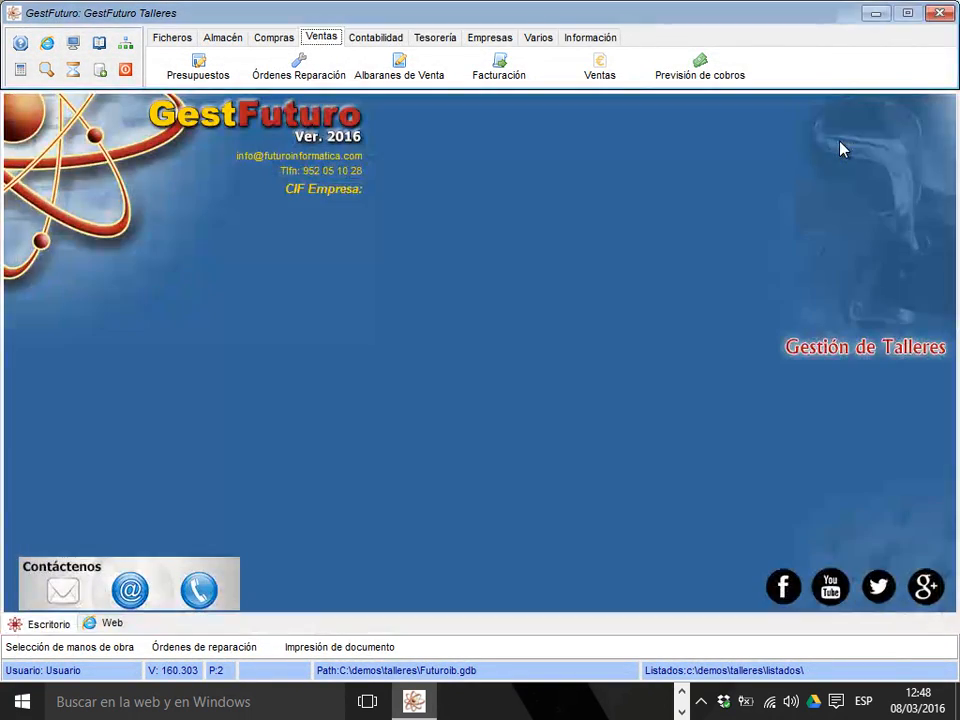
# View the operator time-tracking window's operator and order entry fields once more, and close the window.
pyautogui.click(488, 40)
pyautogui.click(830, 72)
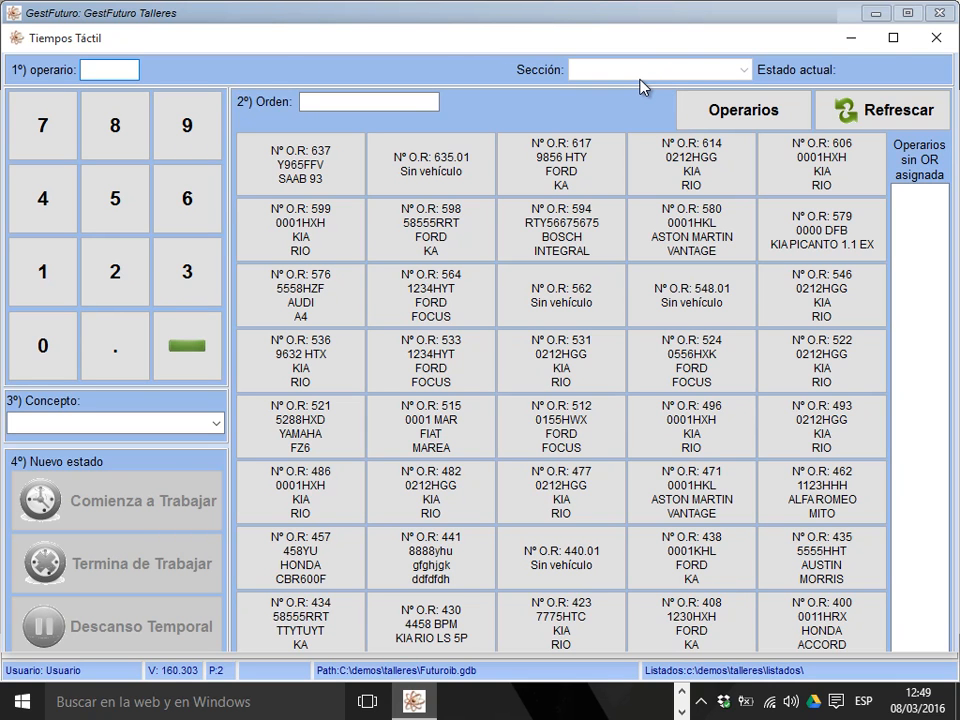
pyautogui.click(935, 40)
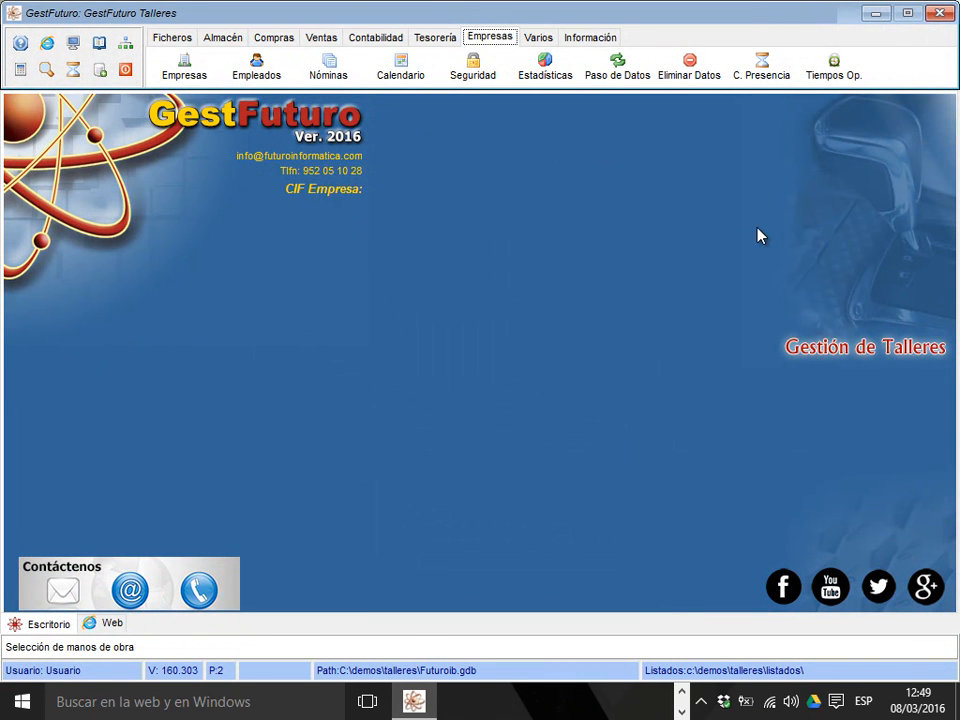